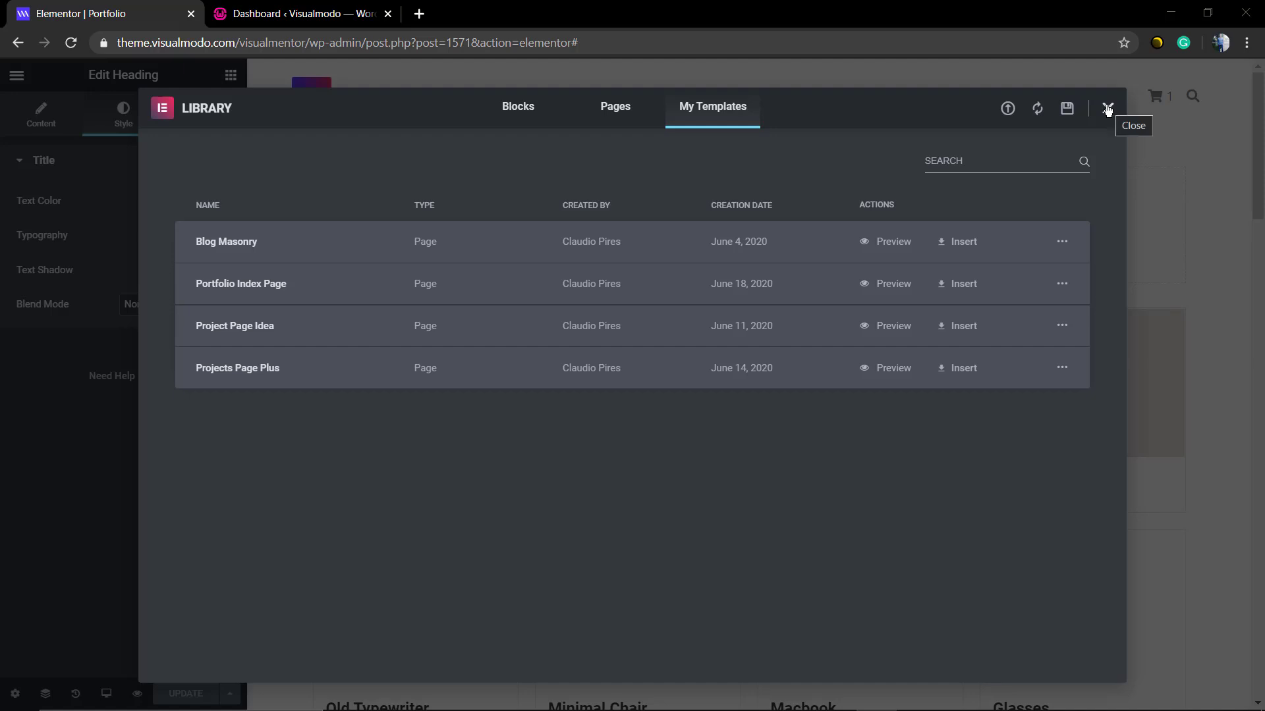
Step: Close the template library and exit the Portfolio page's Elementor editor to WordPress
left_click(324, 15)
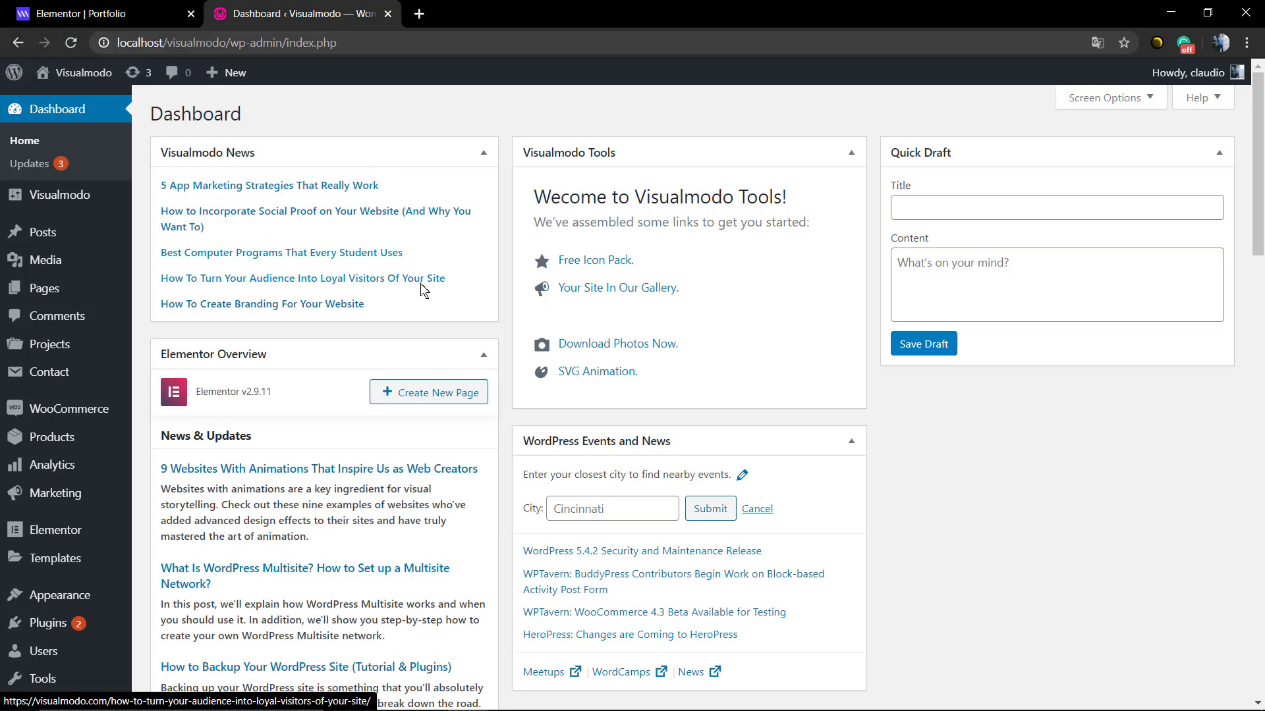
left_click(165, 21)
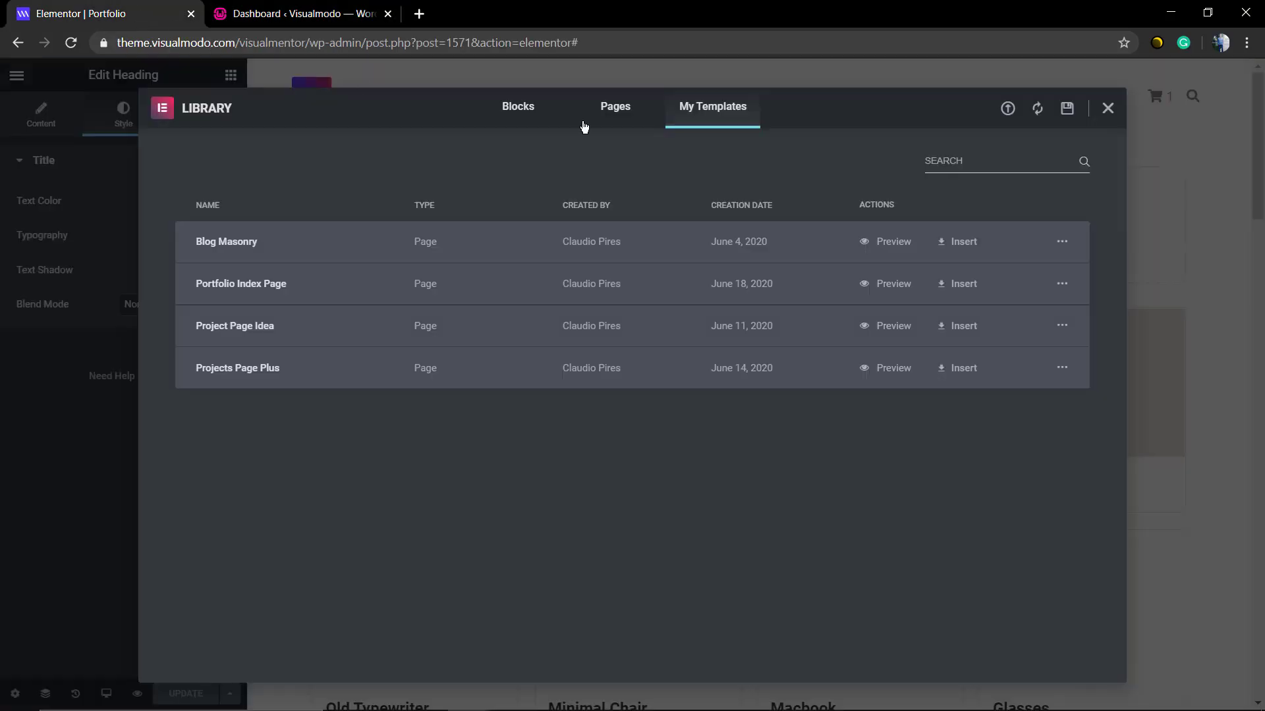
left_click(1108, 111)
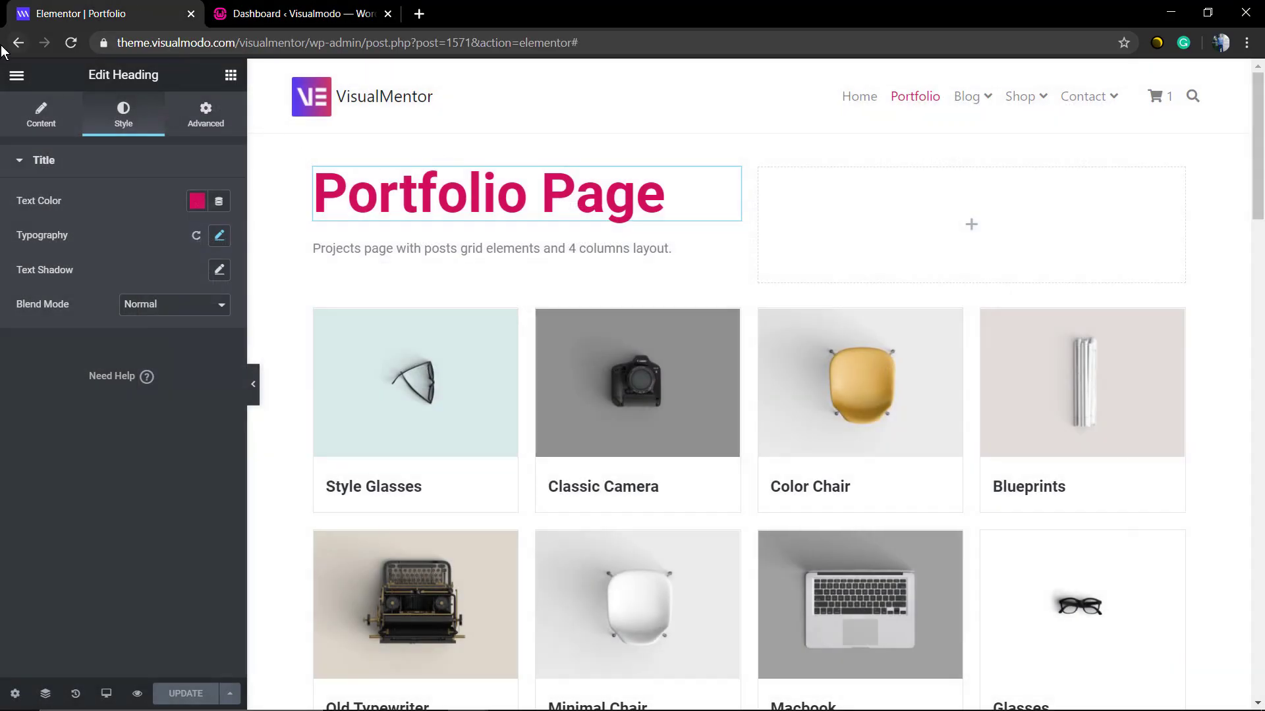
left_click(16, 75)
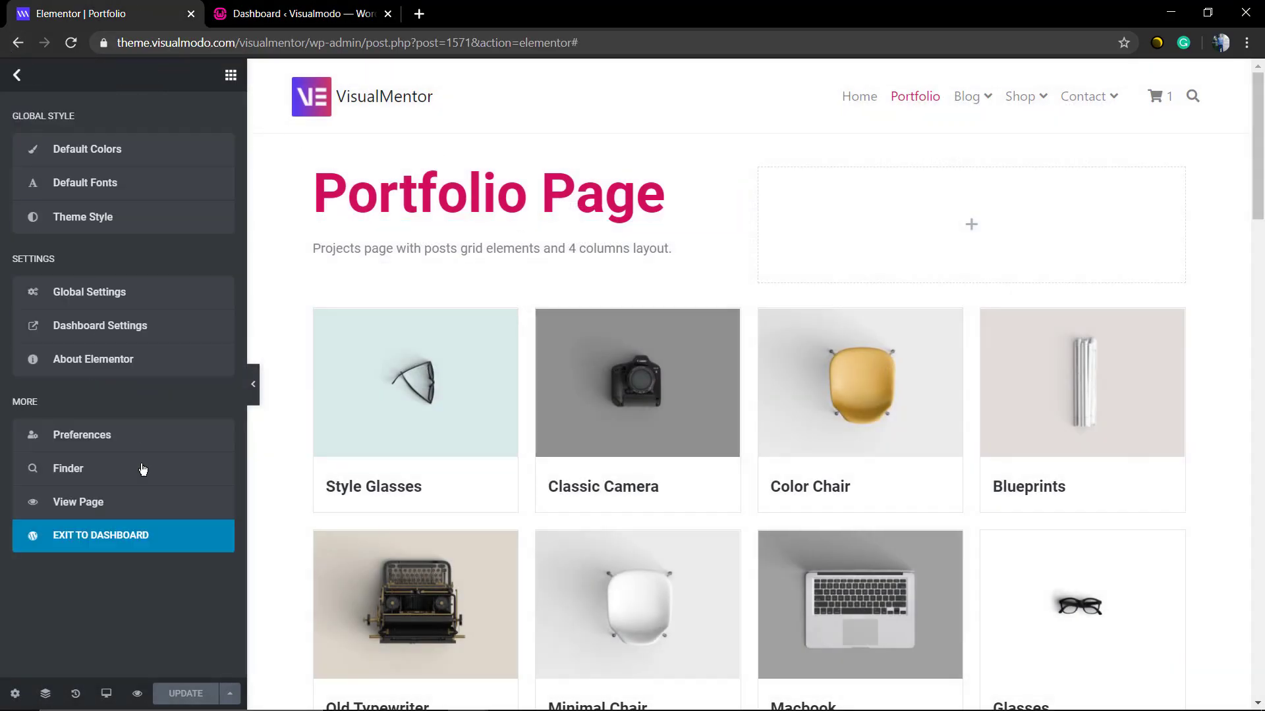
left_click(141, 542)
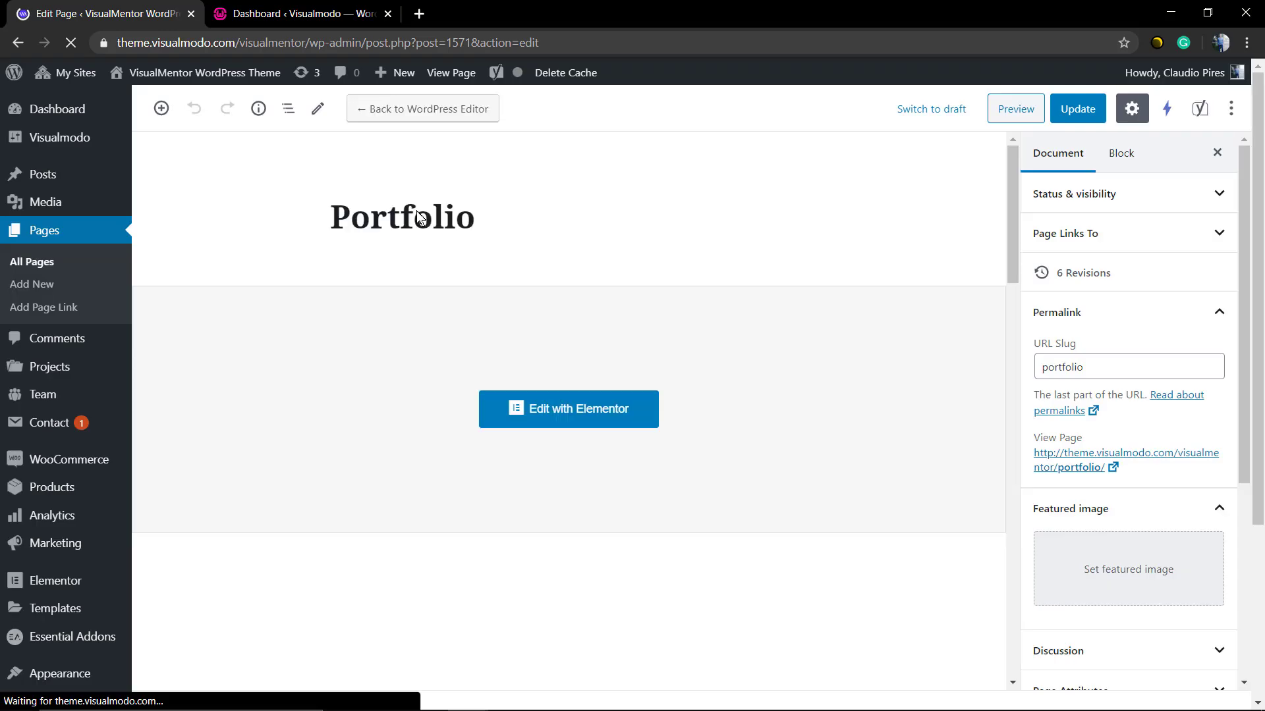
Step: Open the Saved Templates list from the WordPress admin sidebar
scroll(264, 379, "down", 2)
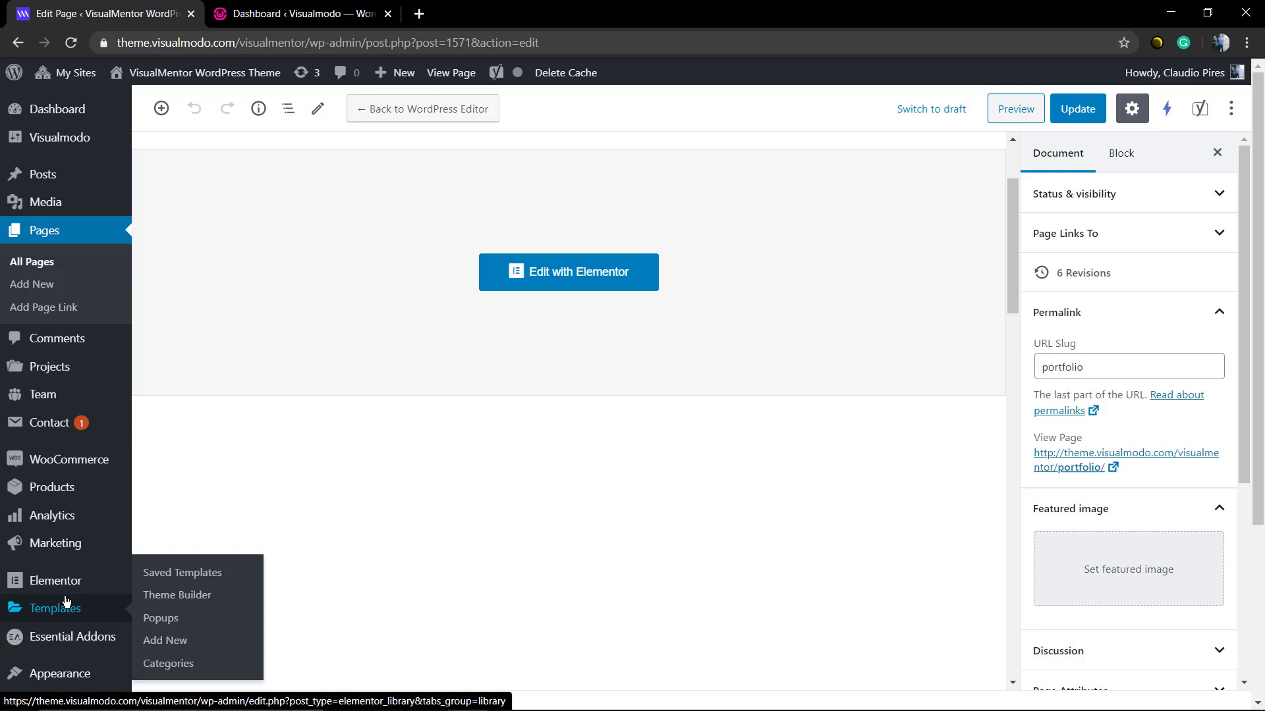
mouse_move(55, 581)
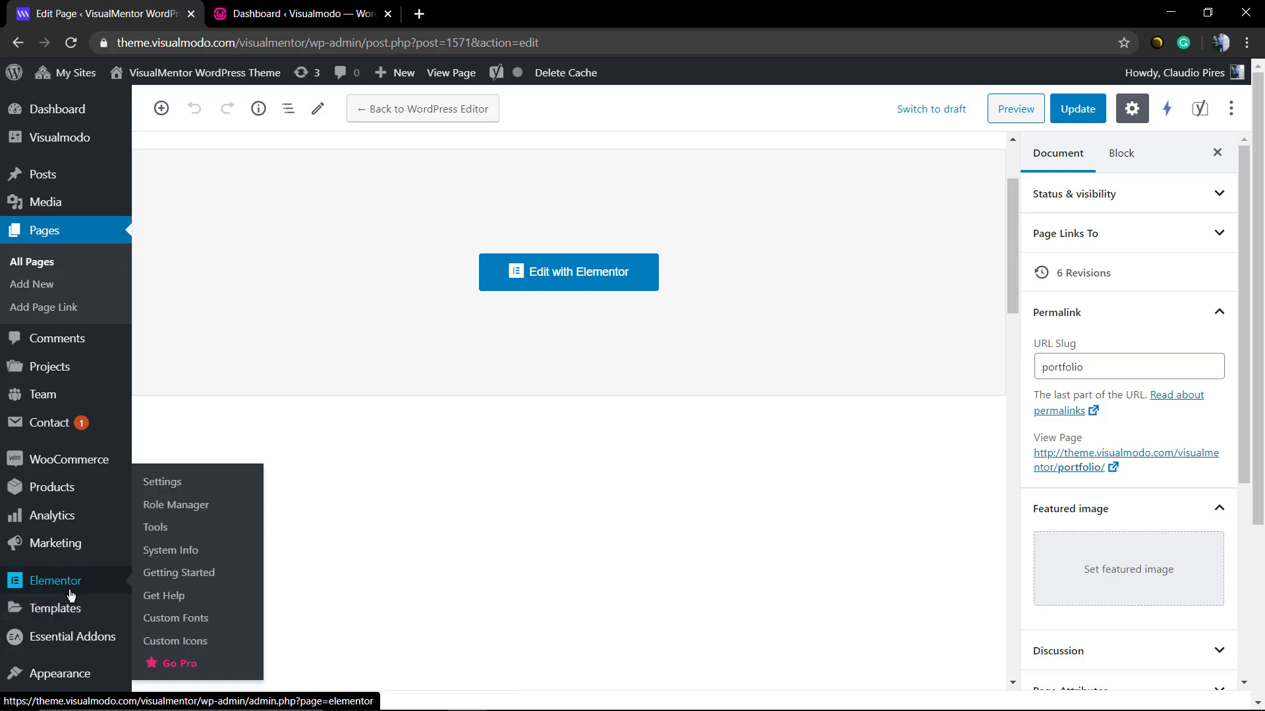
mouse_move(56, 607)
right_click(86, 612)
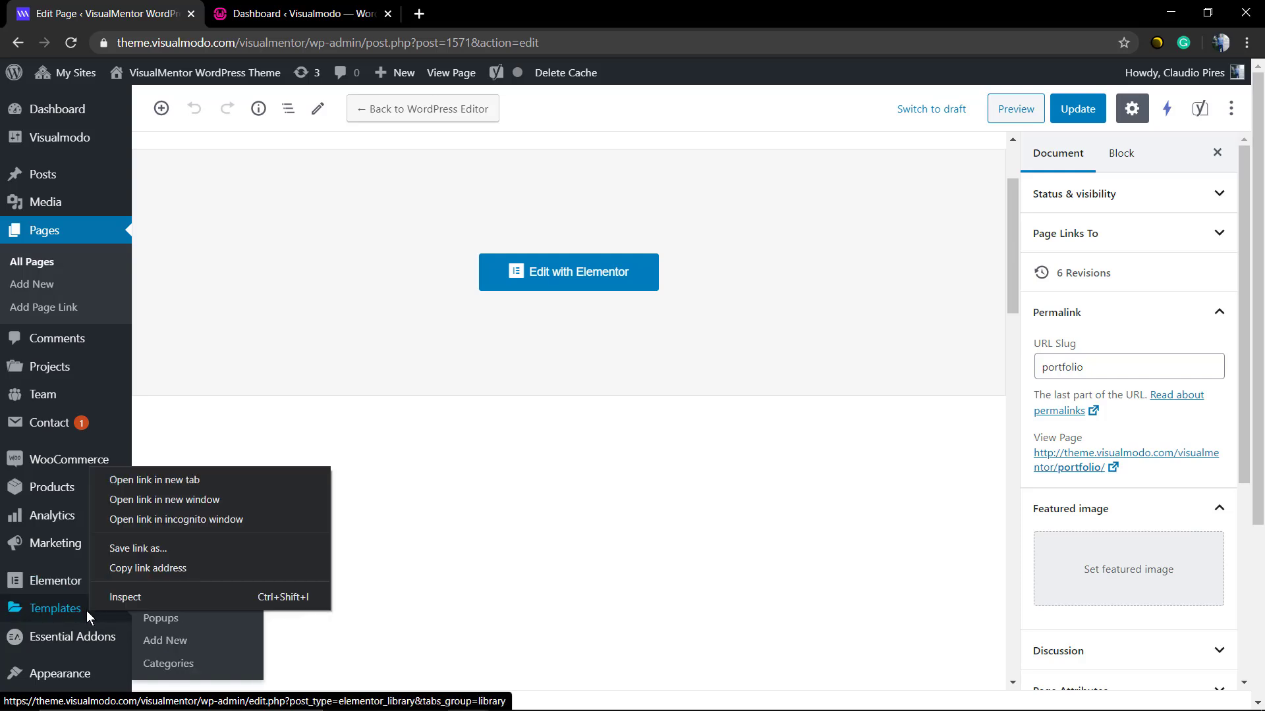
key("Escape")
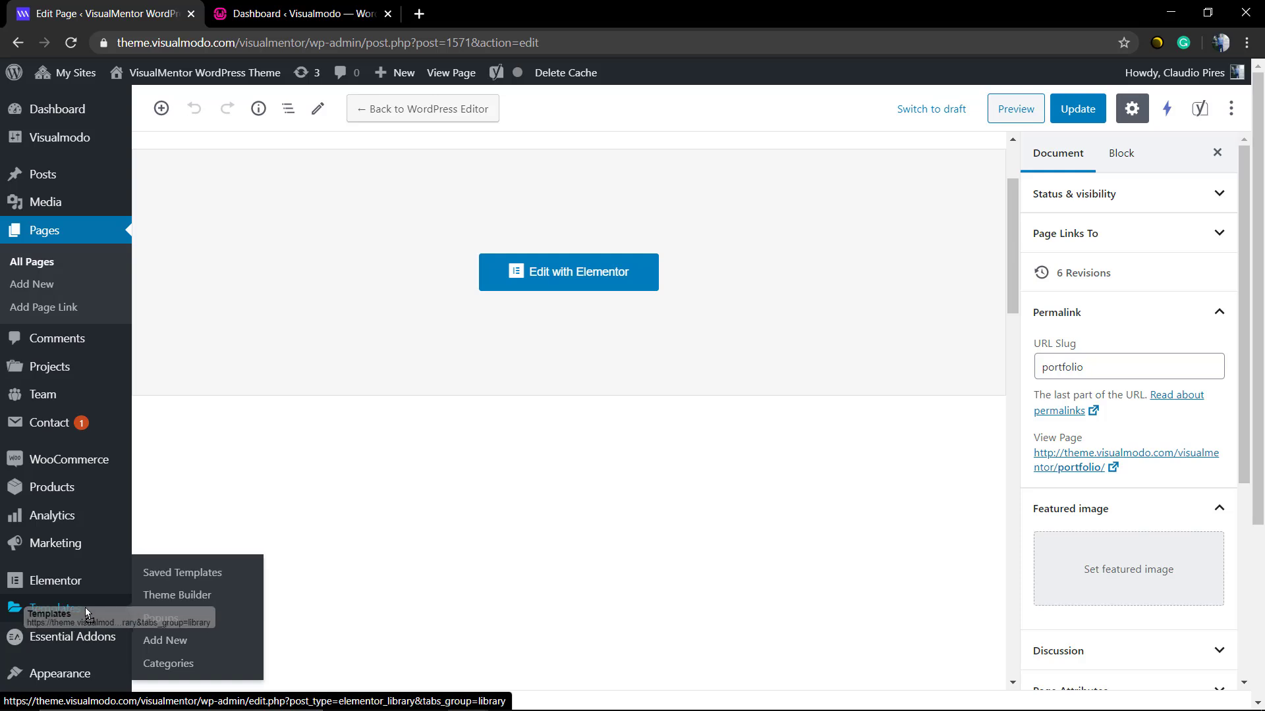
left_click(86, 610)
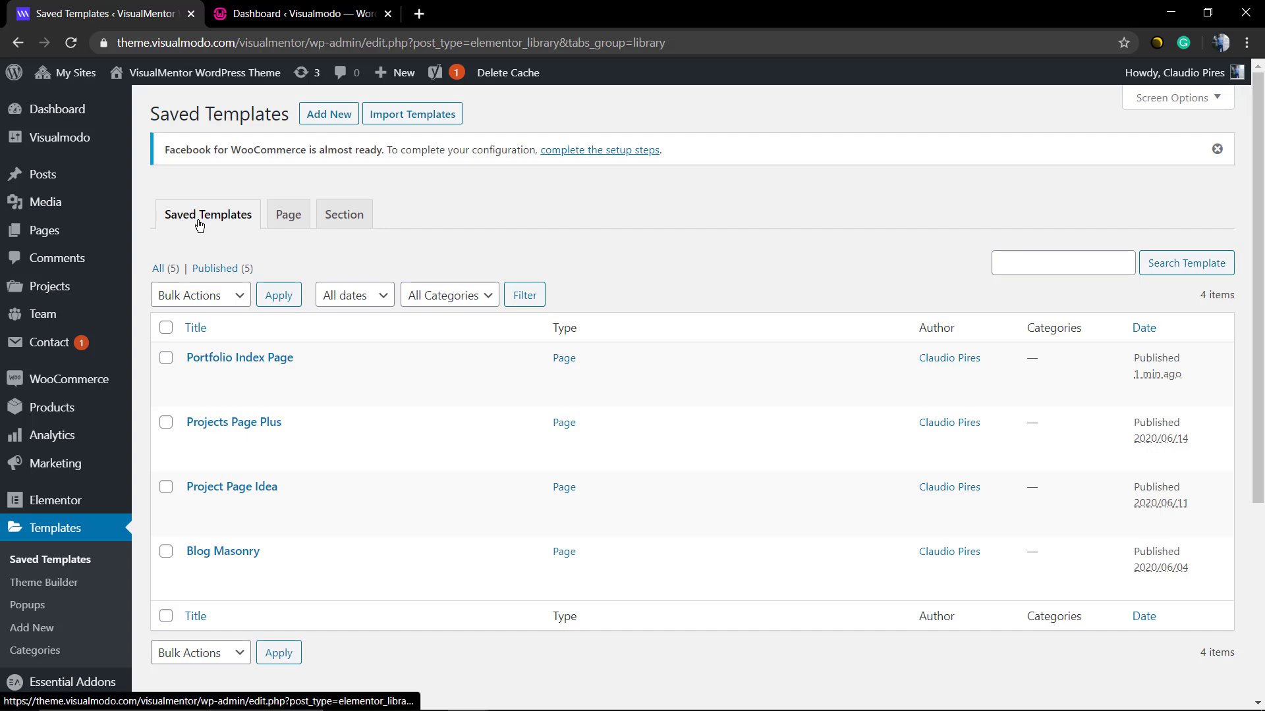
scroll(224, 231, "down", 3)
scroll(232, 248, "up", 3)
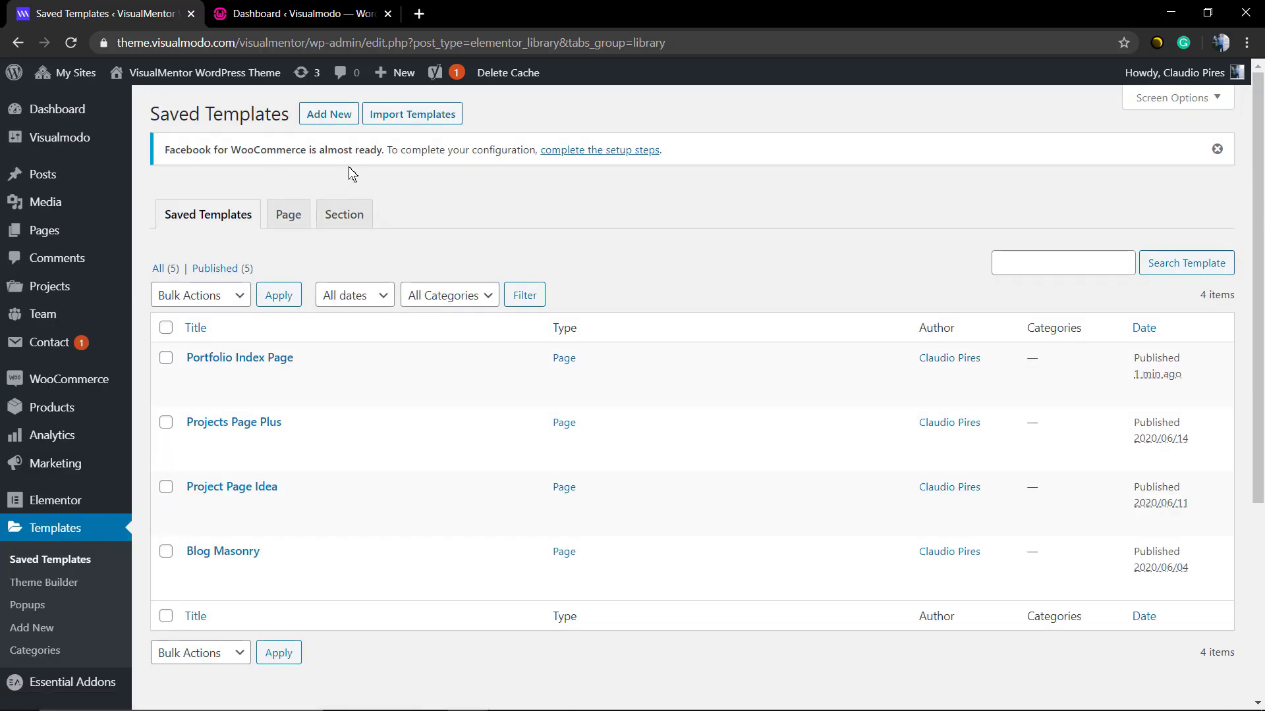
scroll(579, 414, "down", 1)
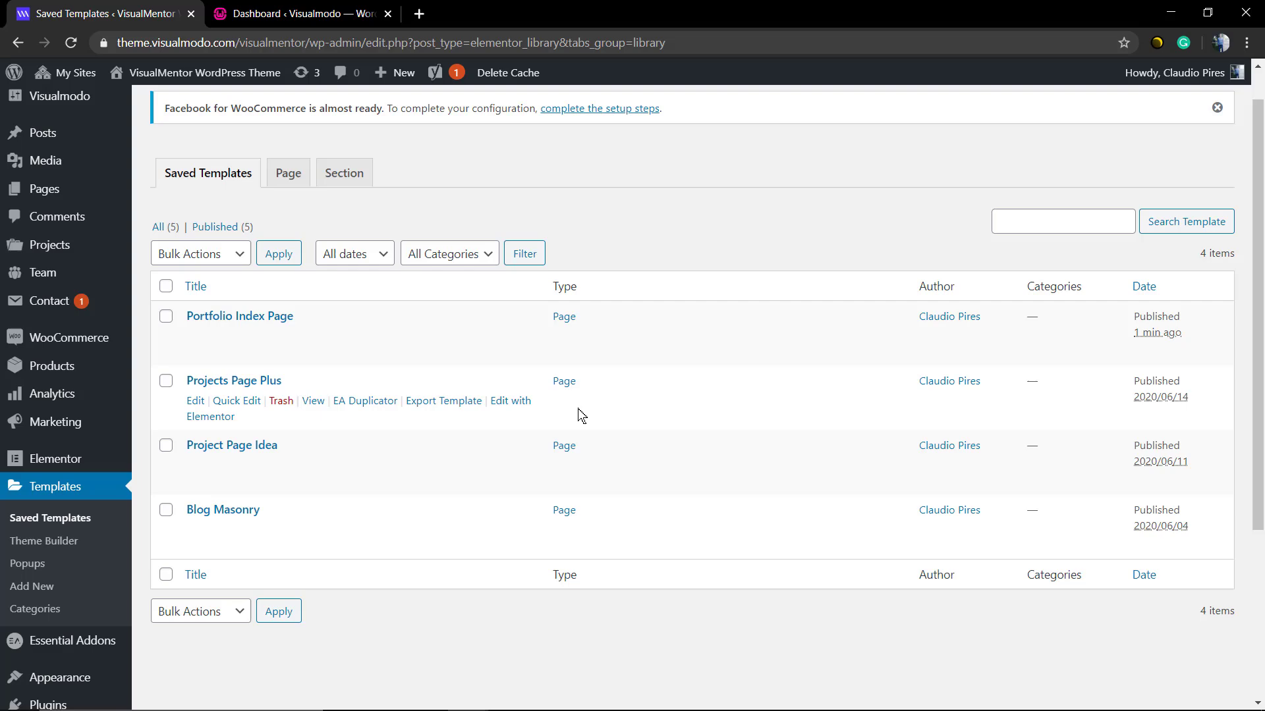
scroll(461, 408, "down", 3)
mouse_move(278, 519)
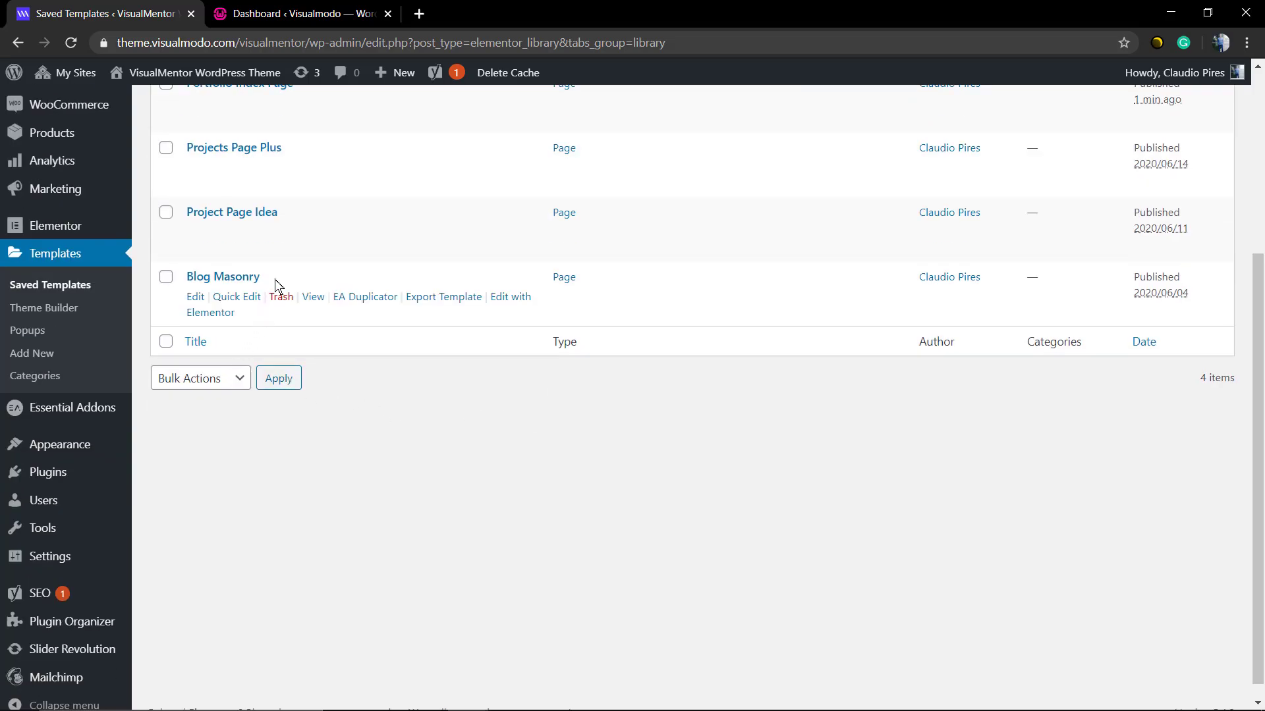
scroll(274, 292, "up", 4)
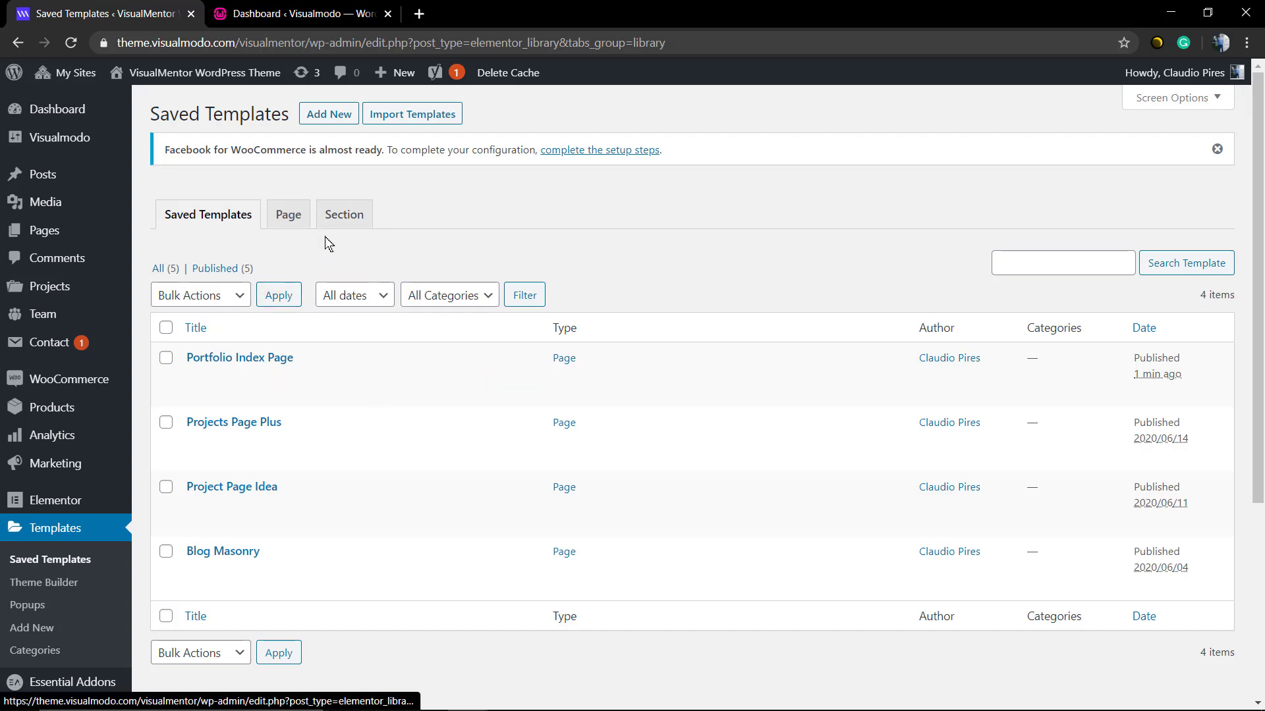
scroll(326, 235, "down", 5)
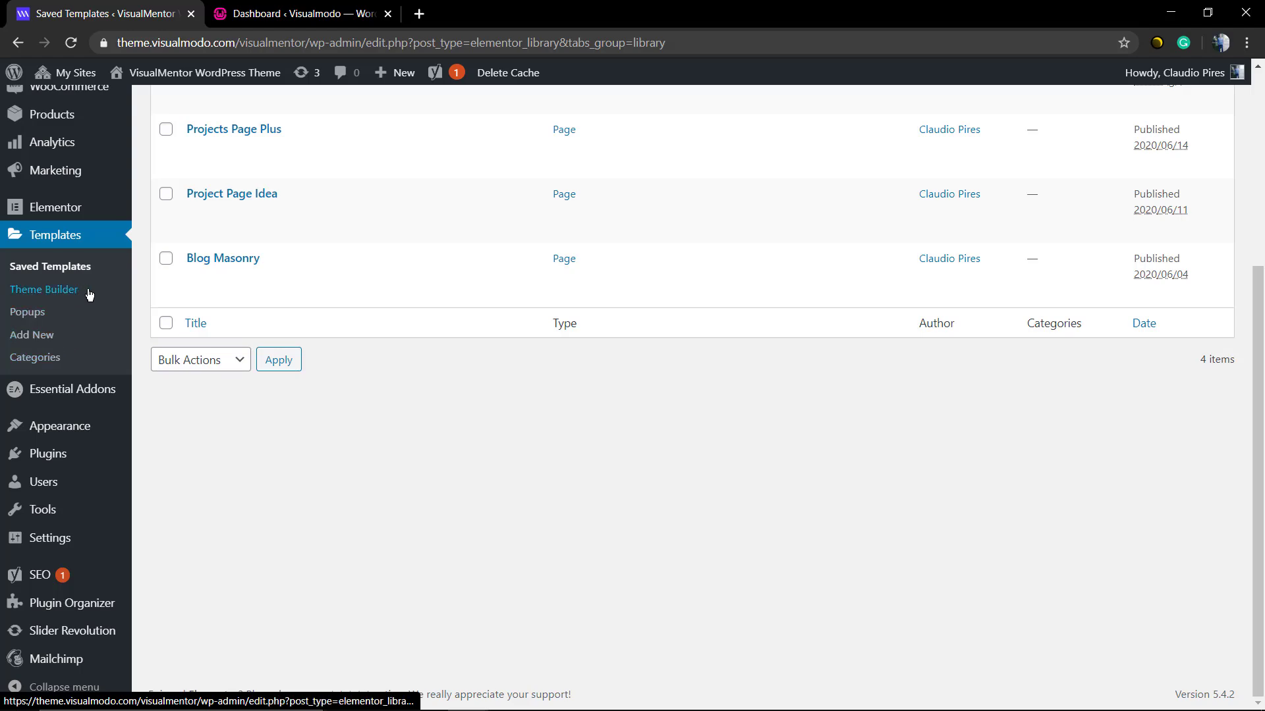
scroll(131, 297, "up", 5)
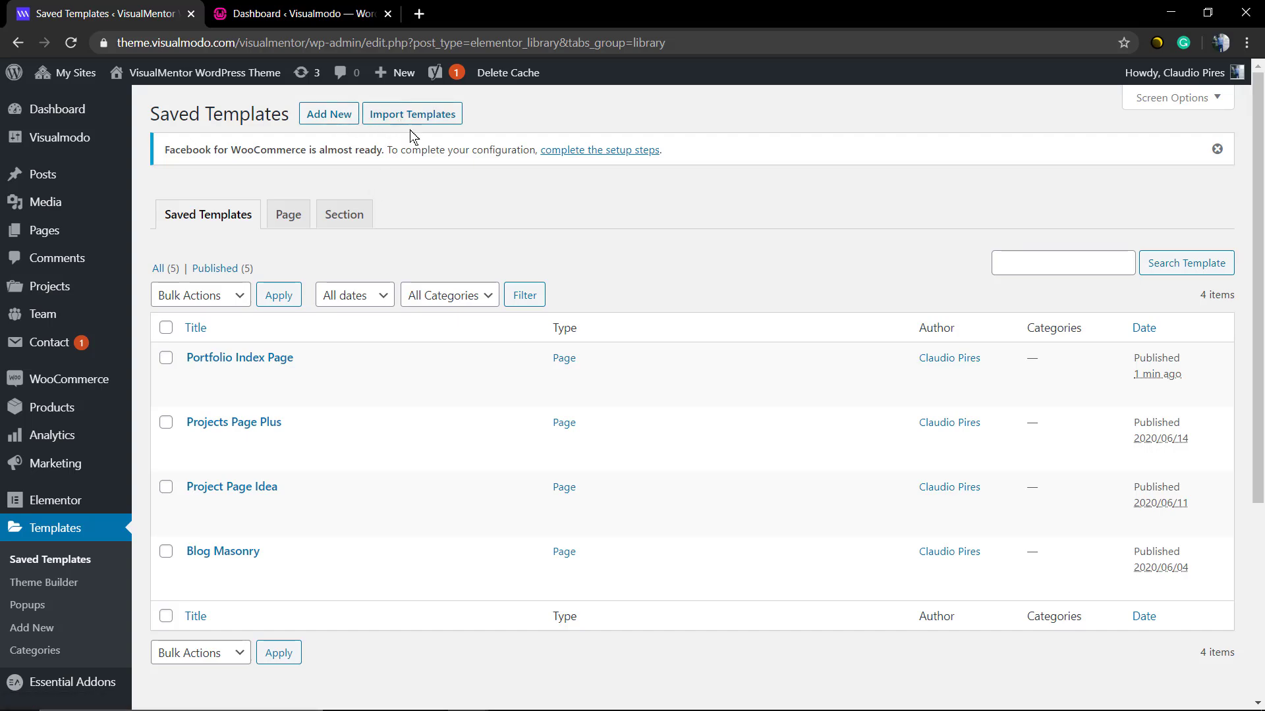
scroll(719, 312, "down", 5)
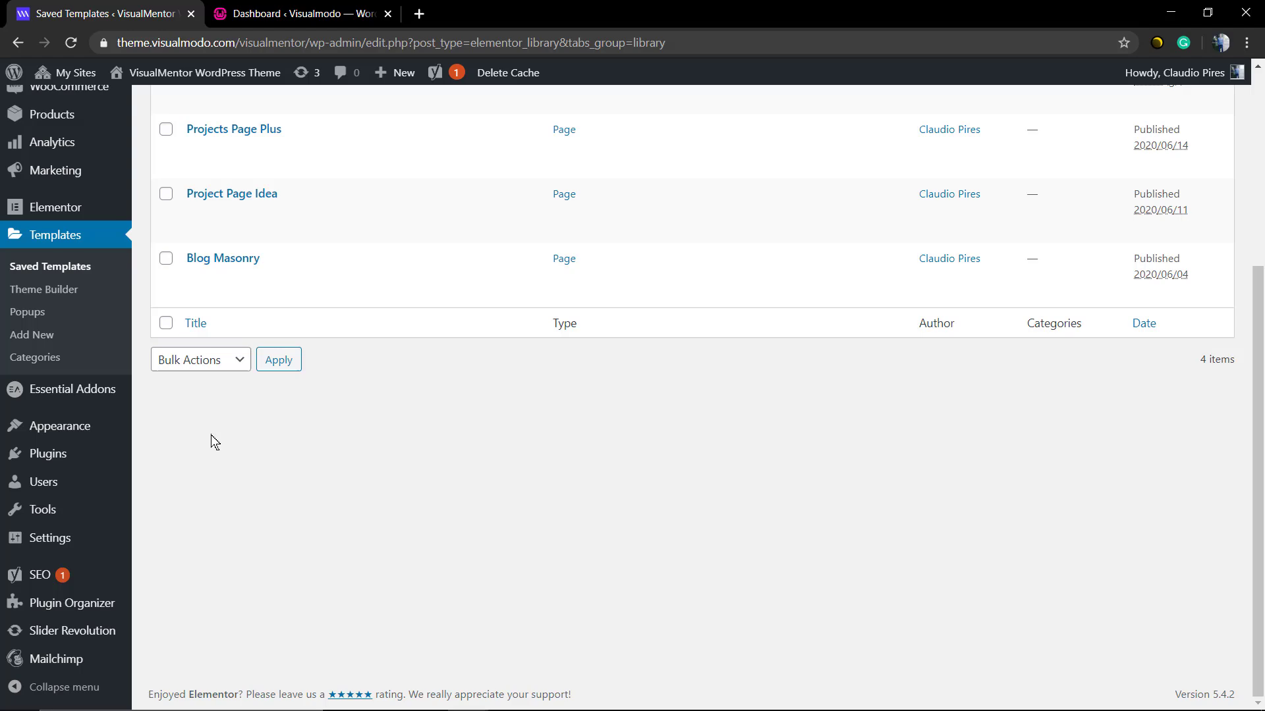
scroll(145, 450, "up", 2)
scroll(142, 452, "up", 3)
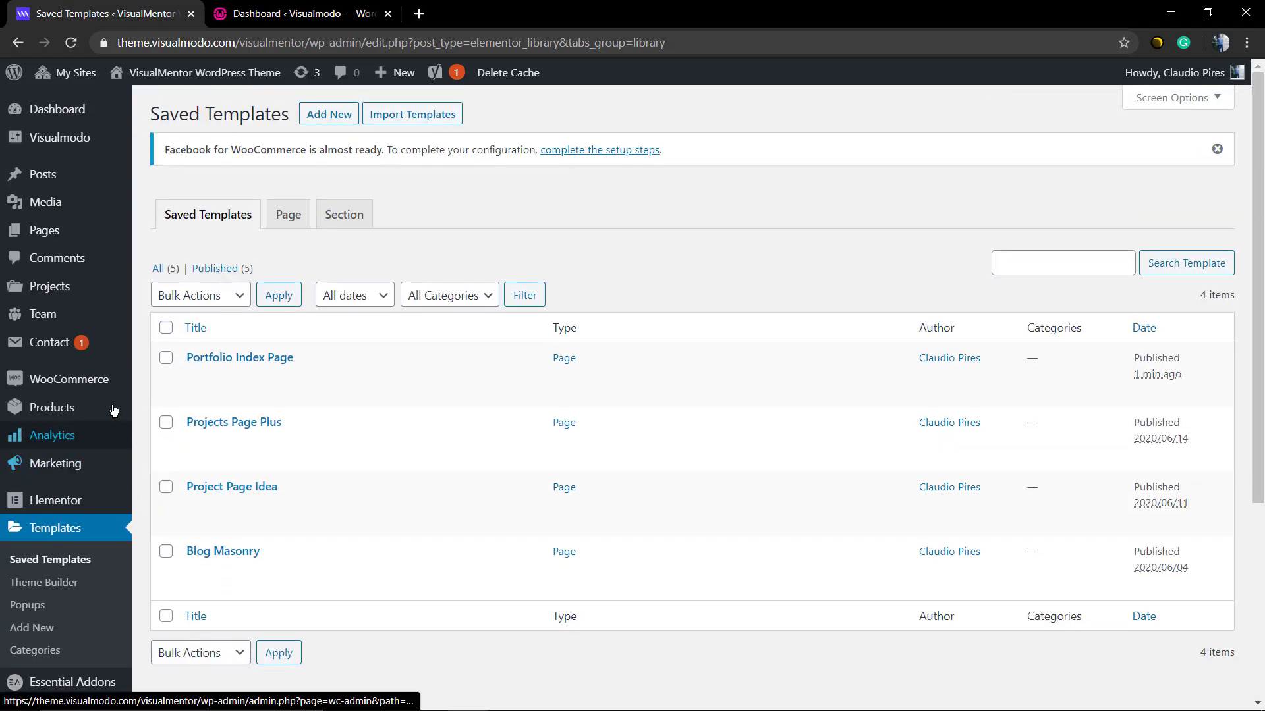
scroll(105, 560, "down", 2)
scroll(105, 639, "down", 1)
mouse_move(42, 602)
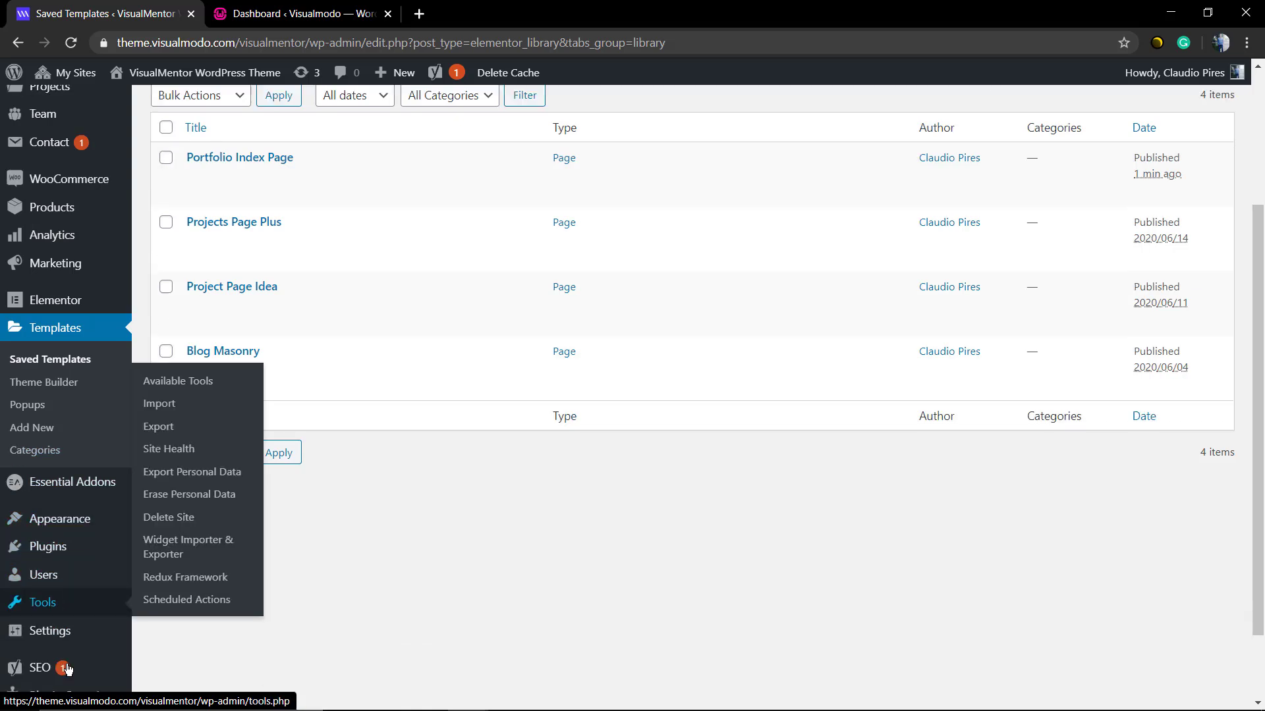
scroll(92, 487, "down", 1)
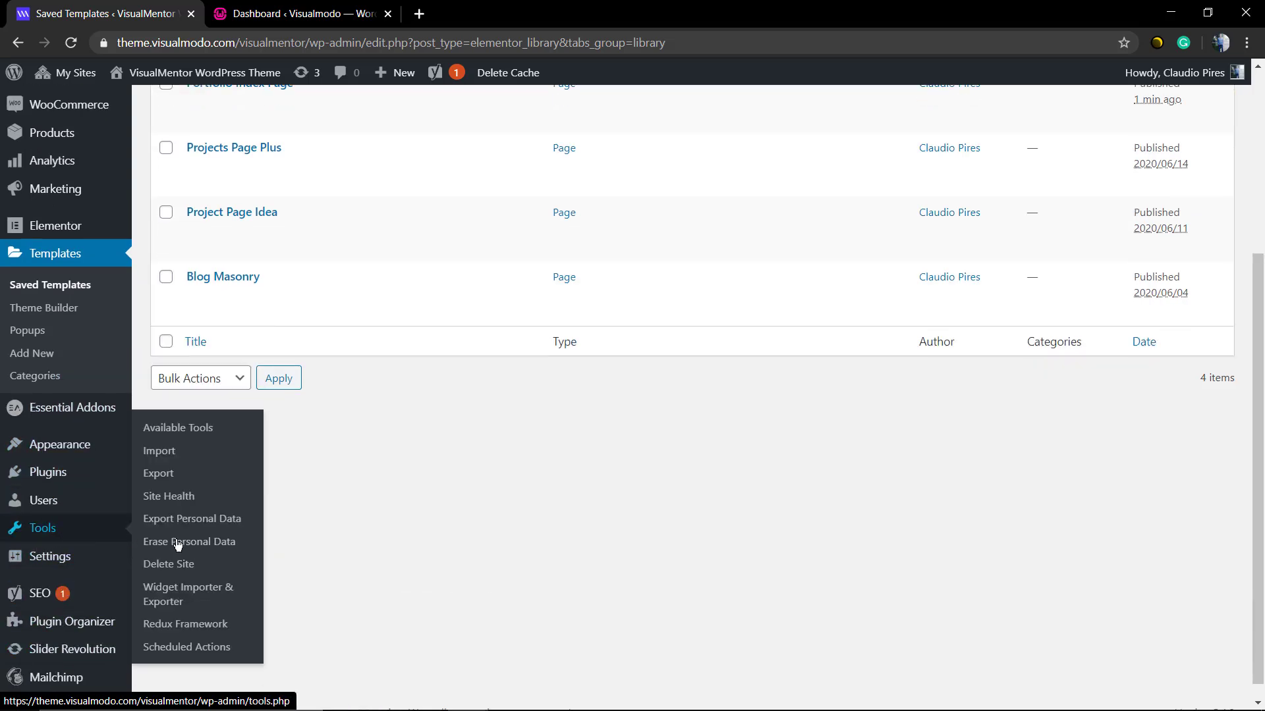
Step: Export My Templates as an XML file, then switch to the local site's dashboard
left_click(166, 476)
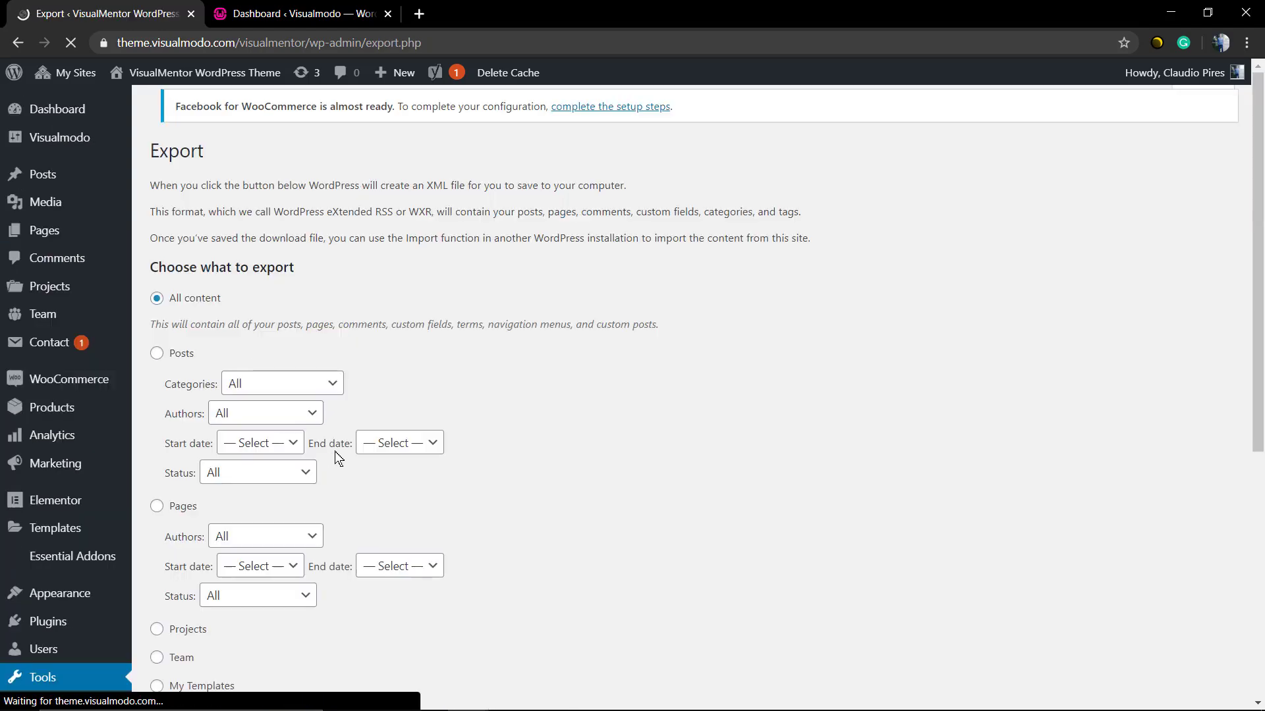
scroll(323, 378, "down", 2)
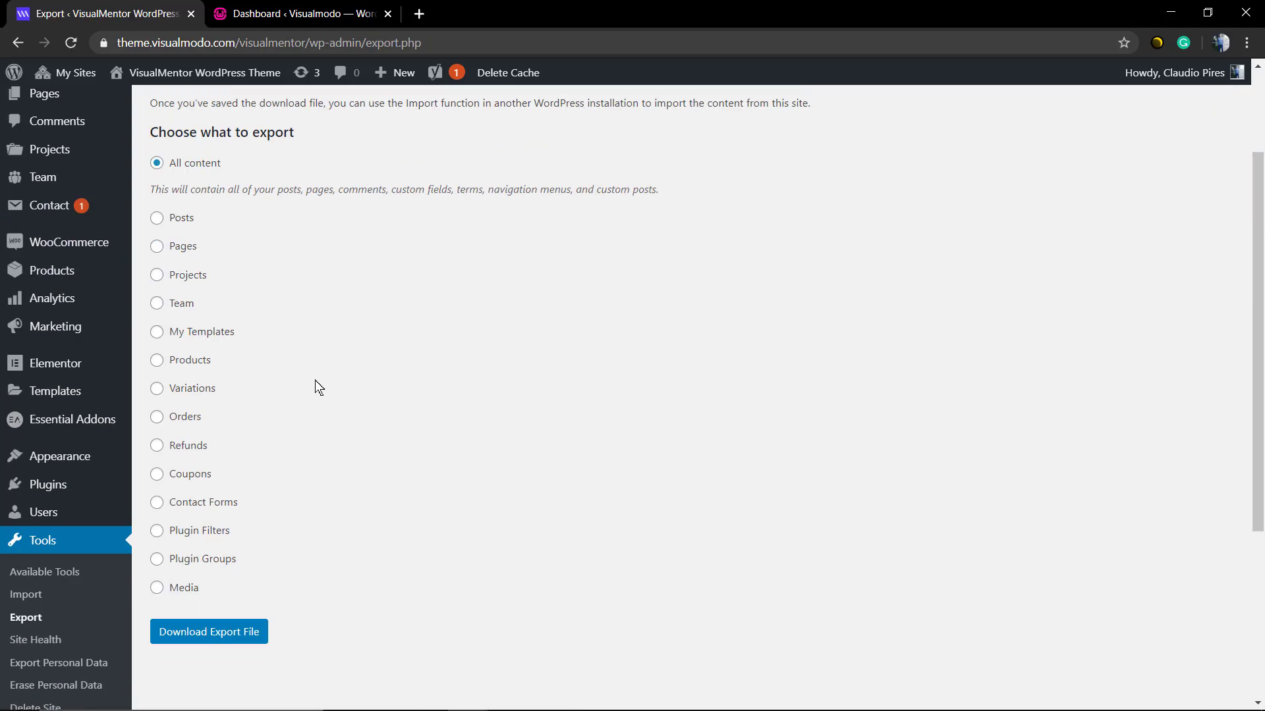
left_click(191, 339)
left_click(198, 637)
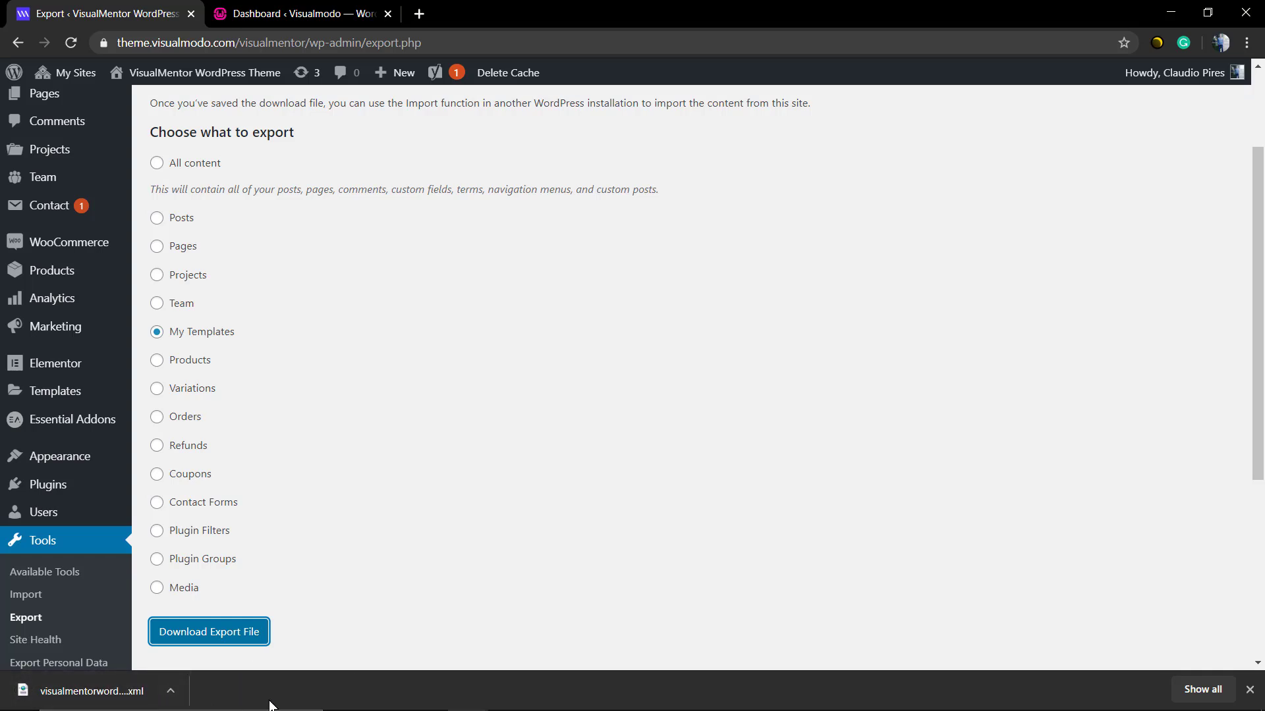
left_click(1249, 690)
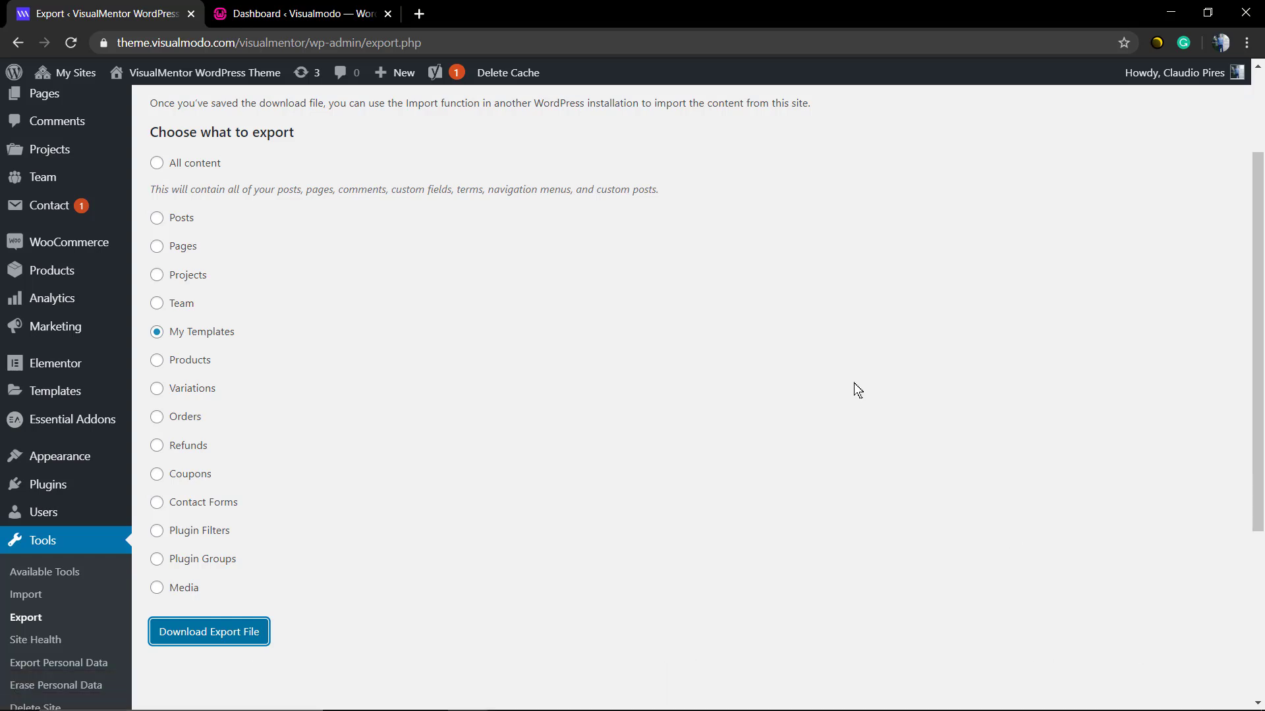
left_click(274, 2)
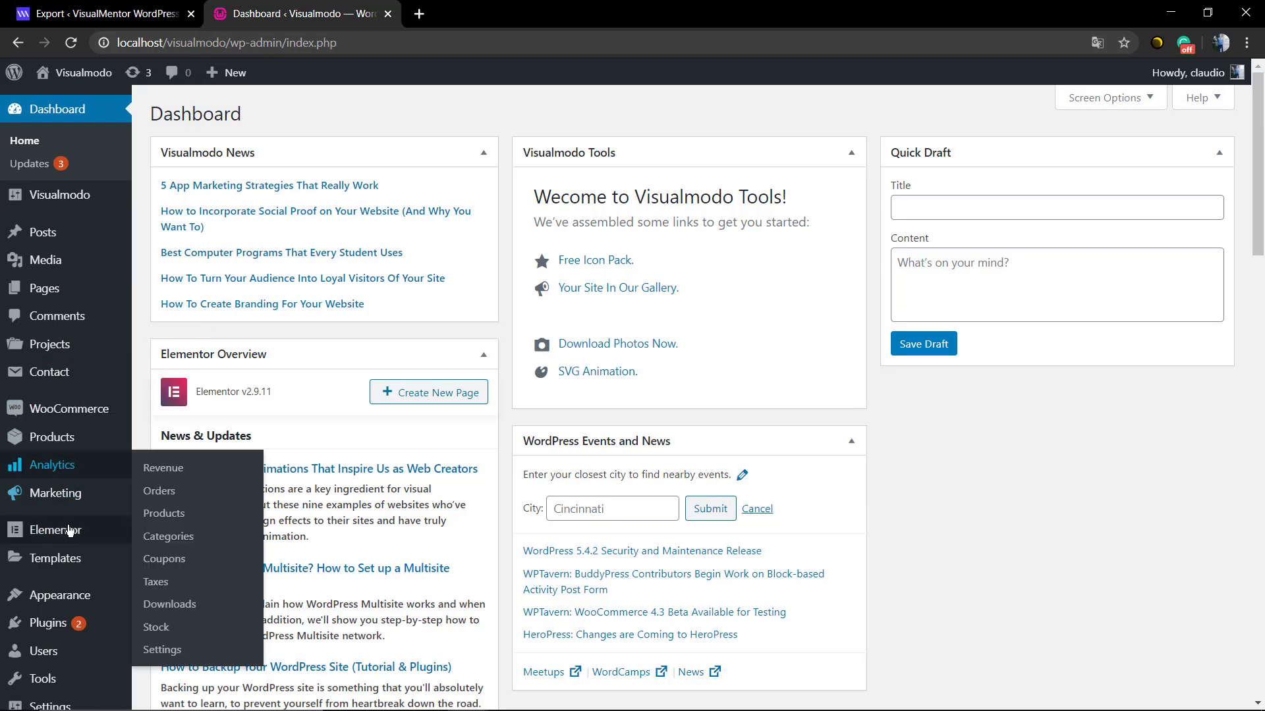
mouse_move(54, 558)
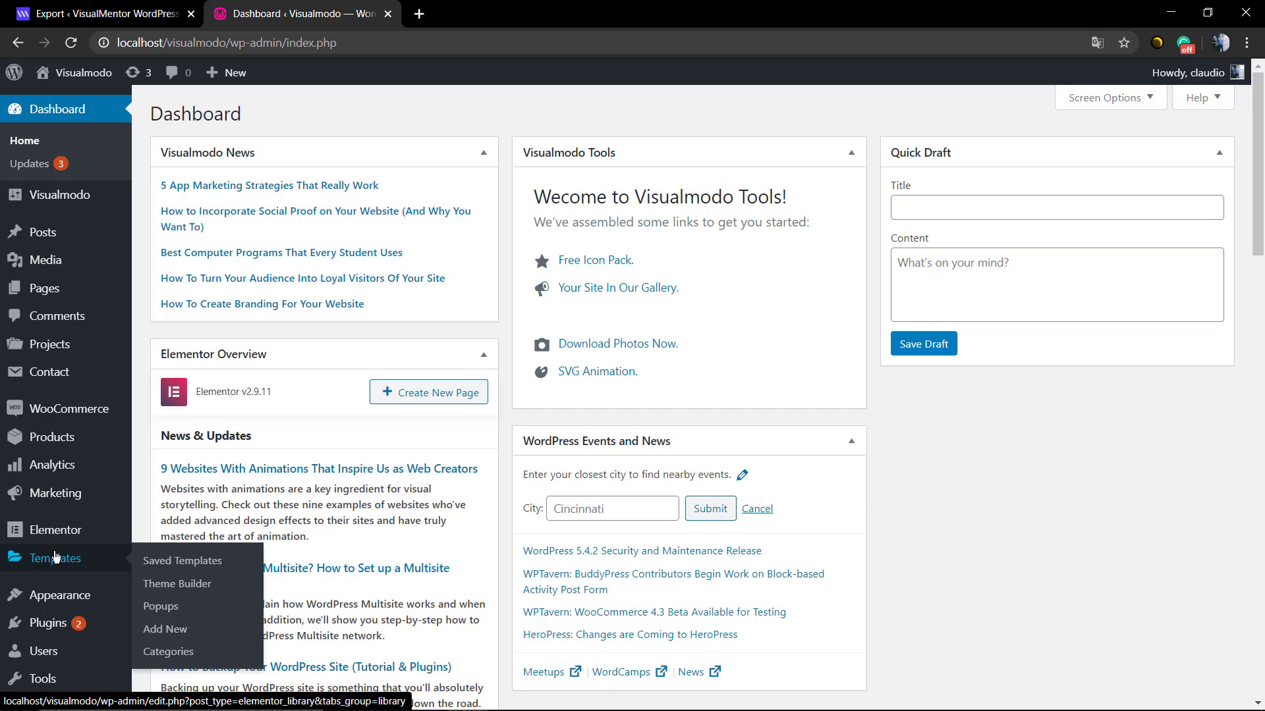
Step: Confirm the local site has no templates, then install and run the WordPress importer
left_click(172, 567)
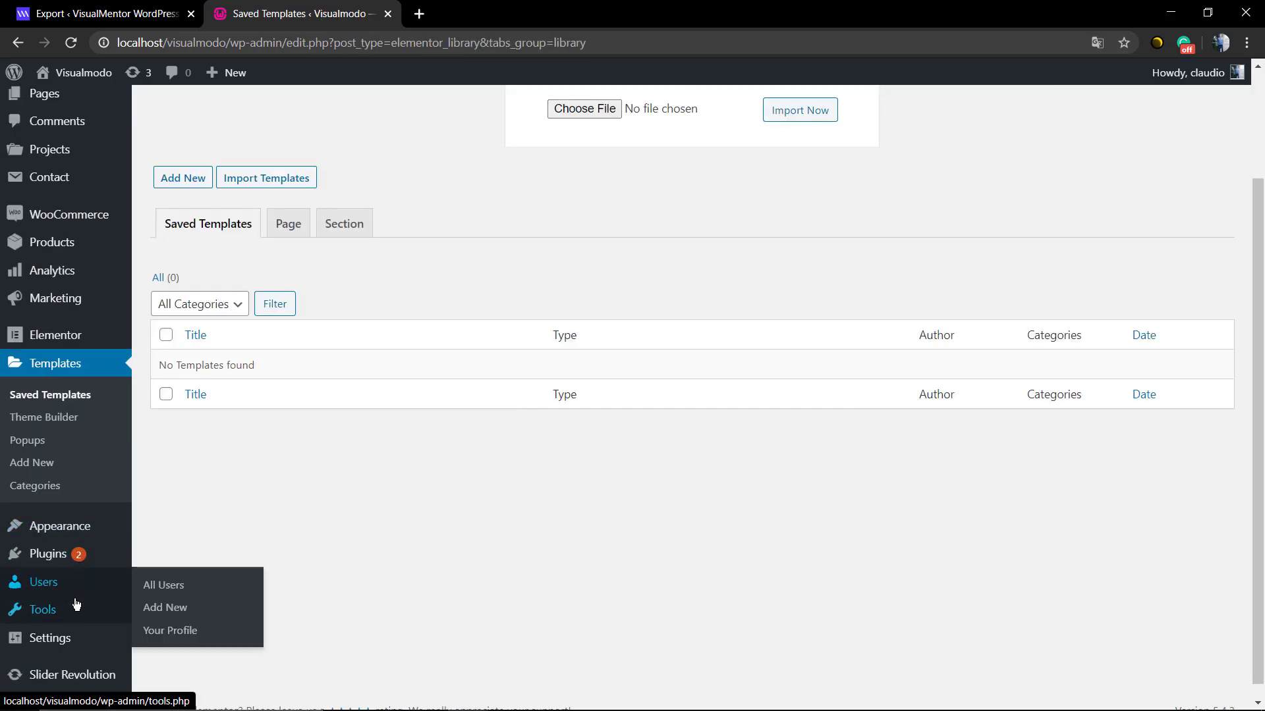
mouse_move(42, 678)
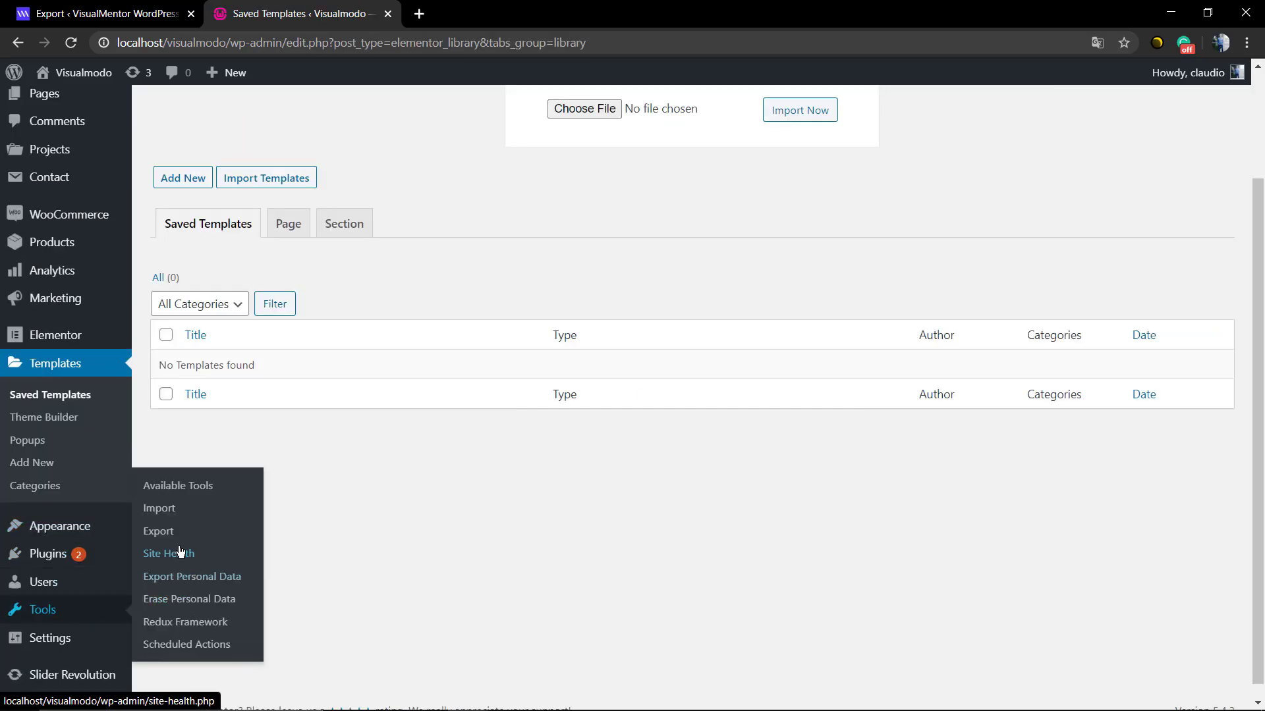
left_click(159, 508)
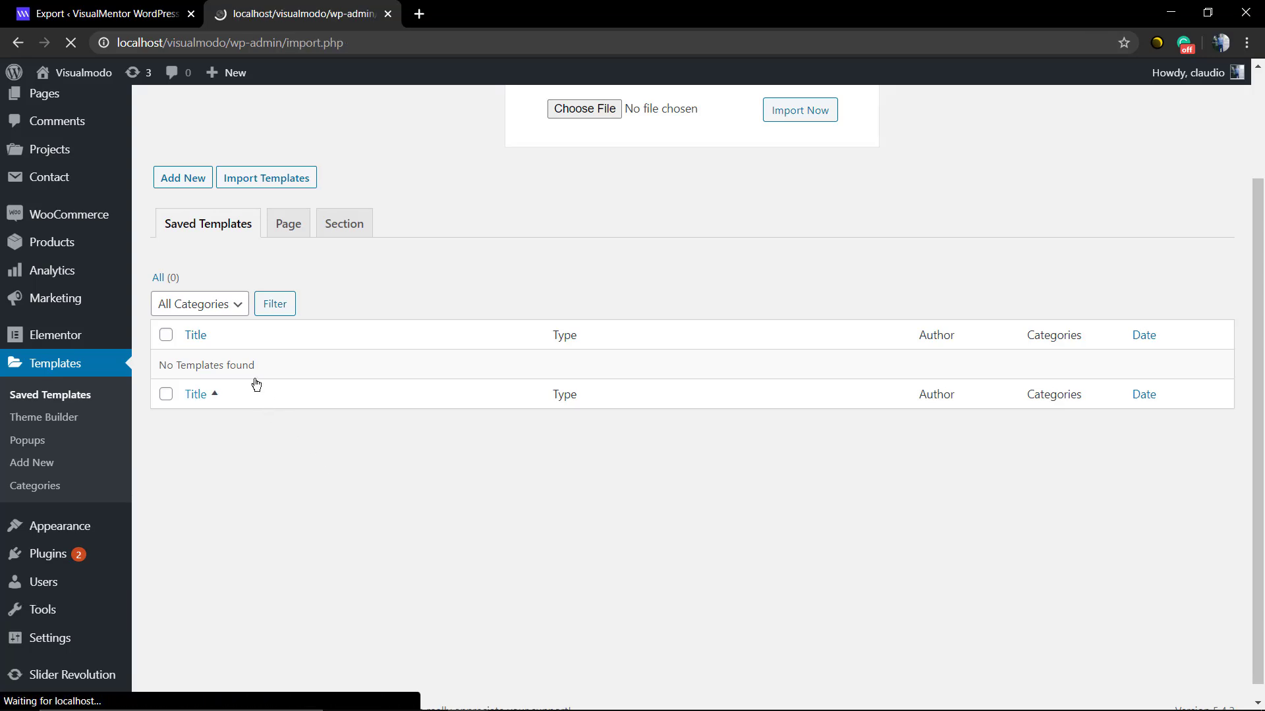
scroll(261, 413, "down", 3)
left_click(183, 508)
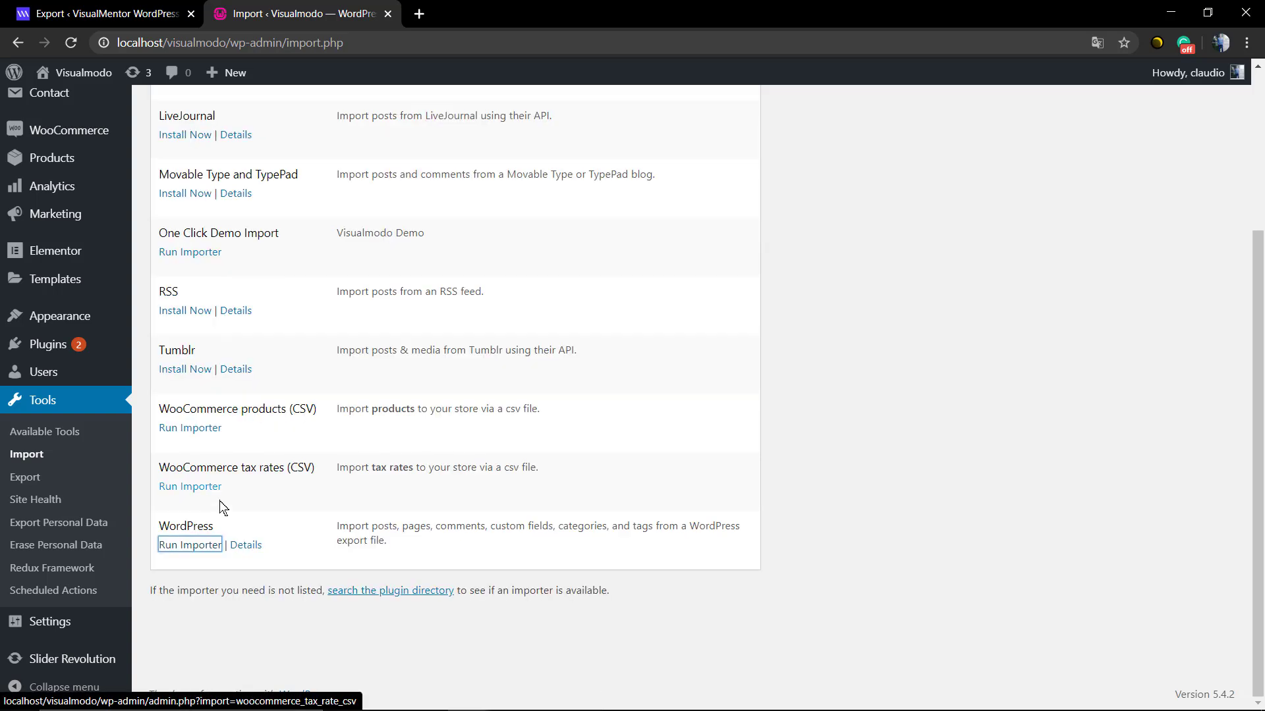
left_click(188, 547)
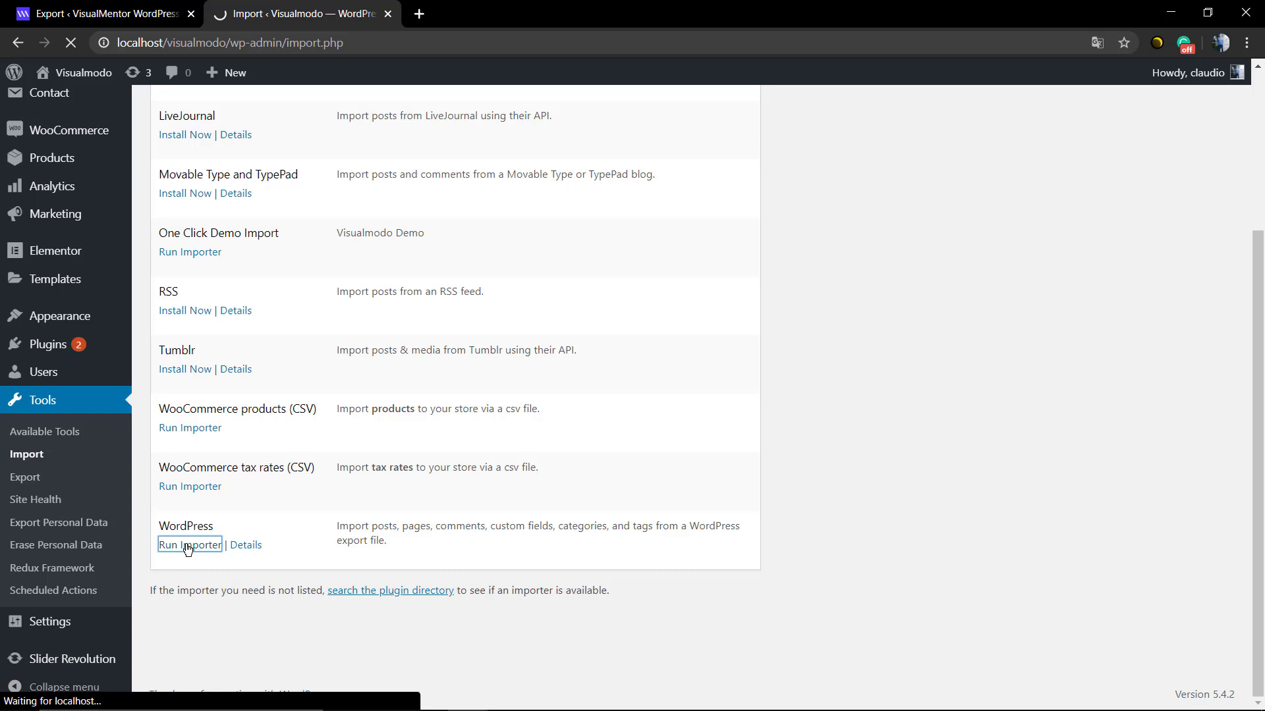
Step: Upload the downloaded templates XML and import it, assigning content to the existing user
left_click(187, 547)
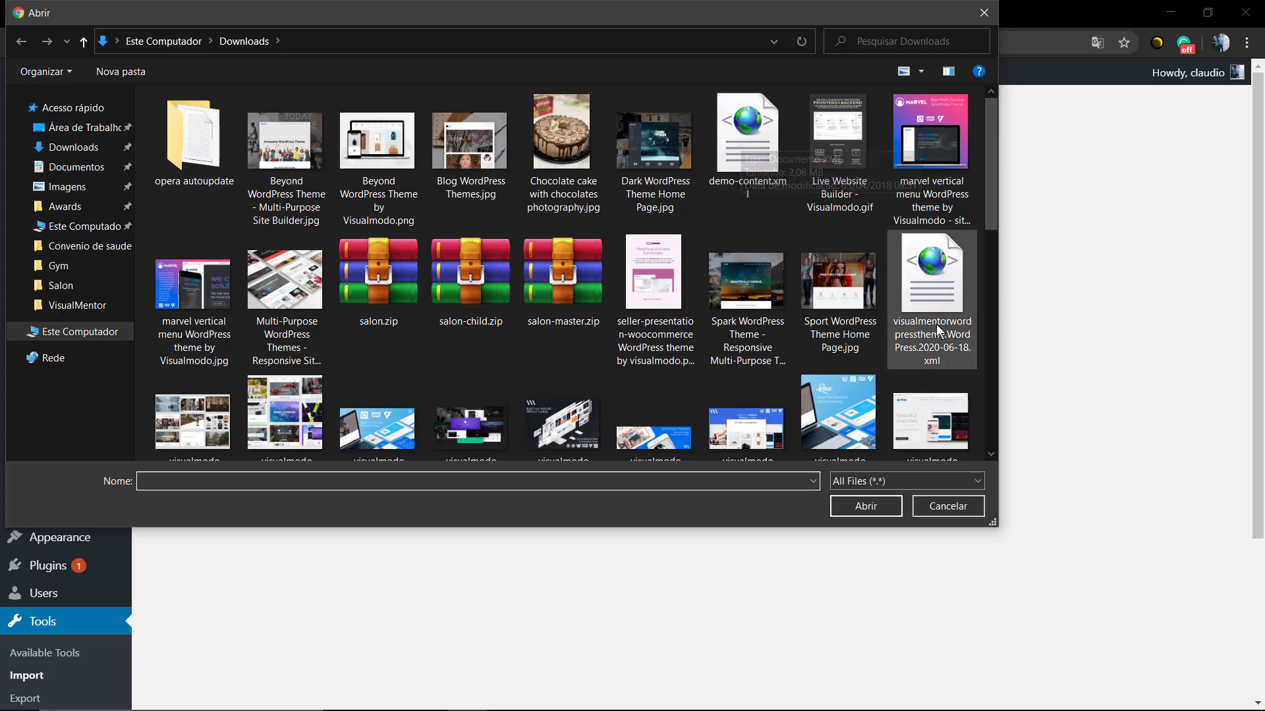
left_click(922, 276)
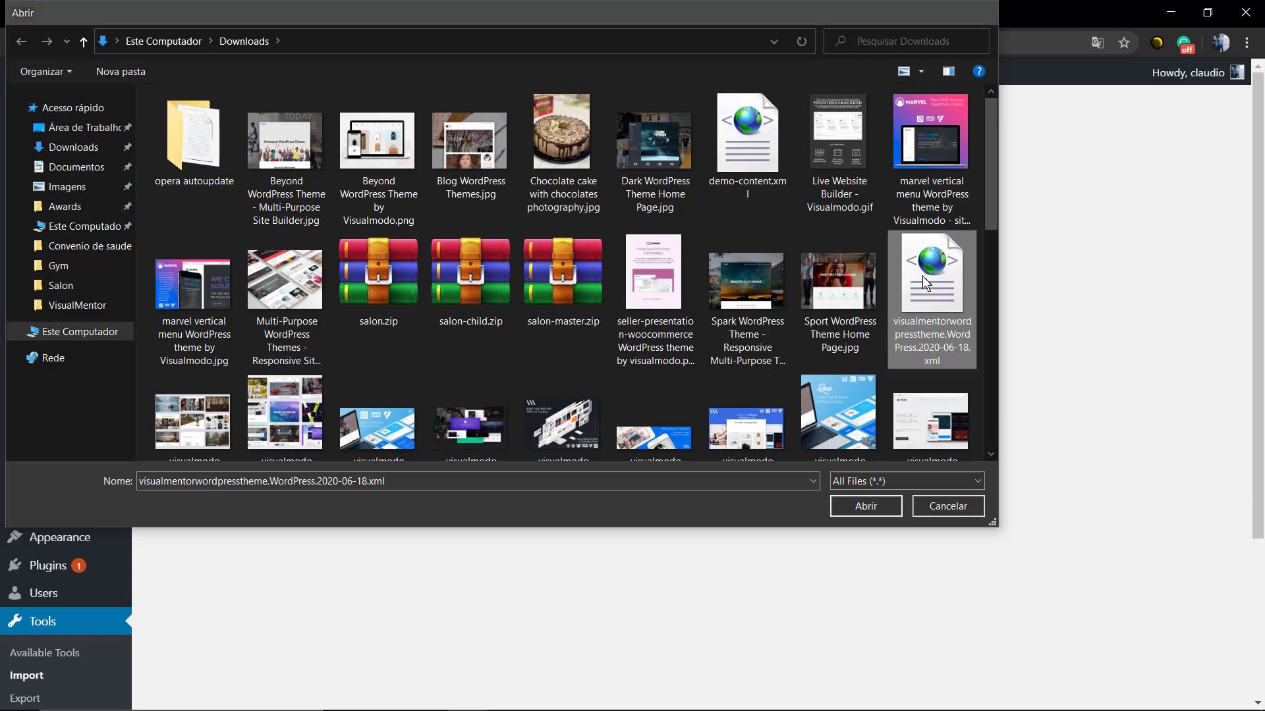
double_click(922, 276)
left_click(192, 255)
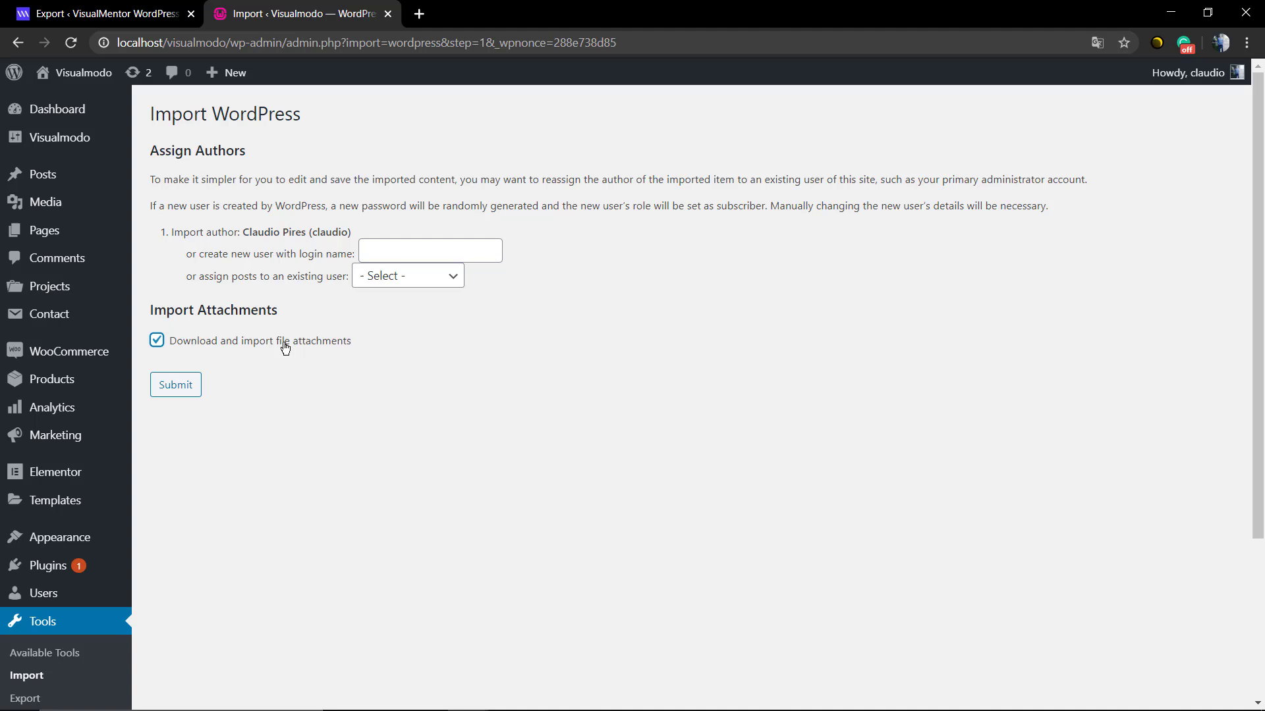
left_click(408, 279)
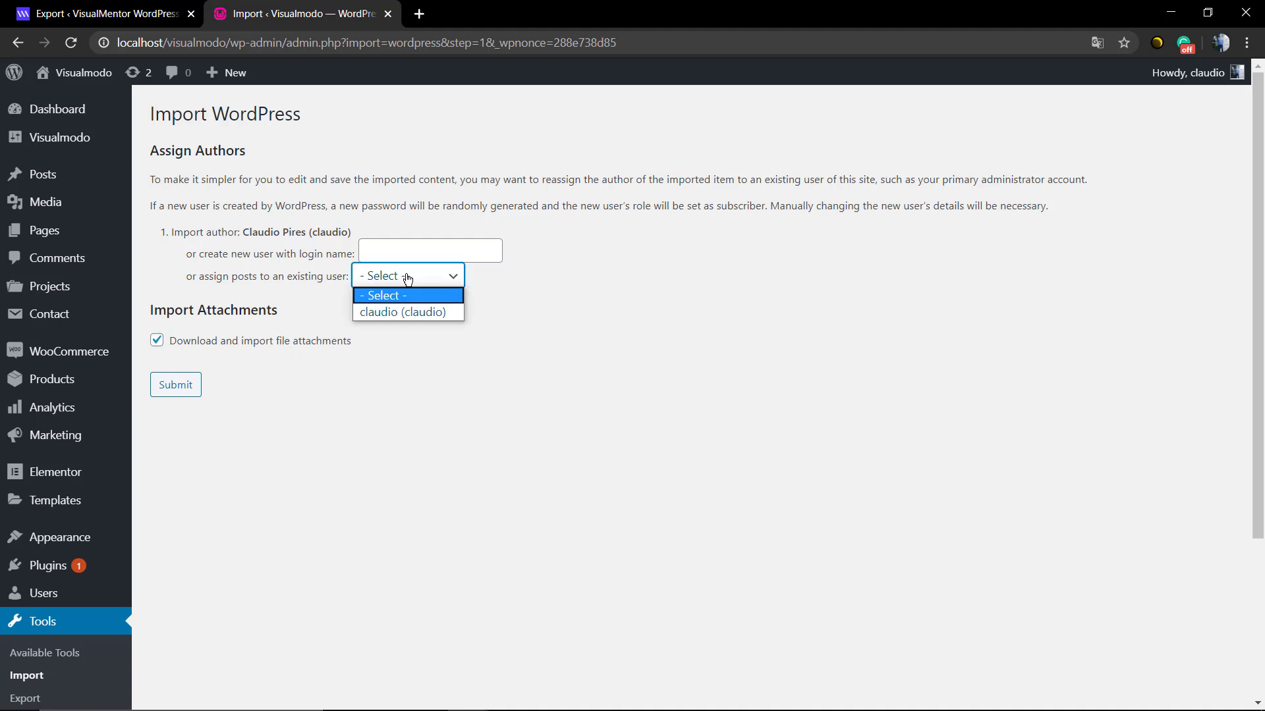
left_click(398, 313)
left_click(174, 385)
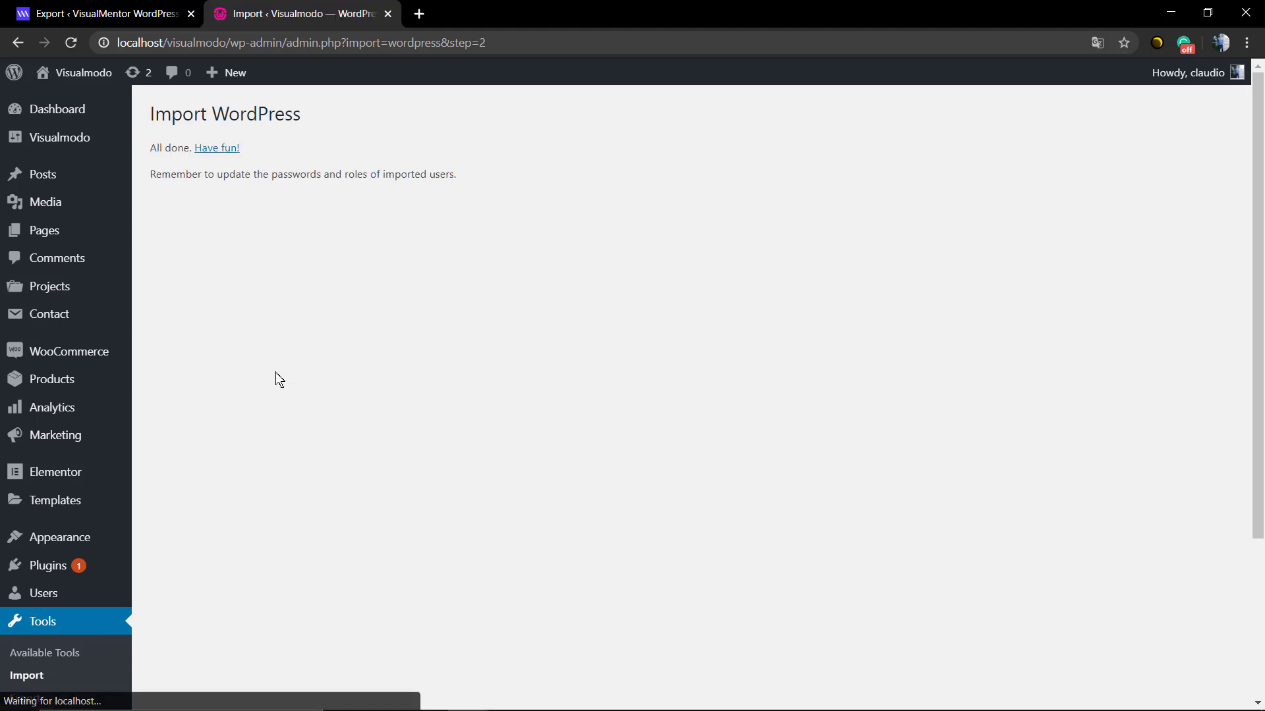
Step: Check the local site's four imported templates, then open the source site's All Projects list
left_click(66, 503)
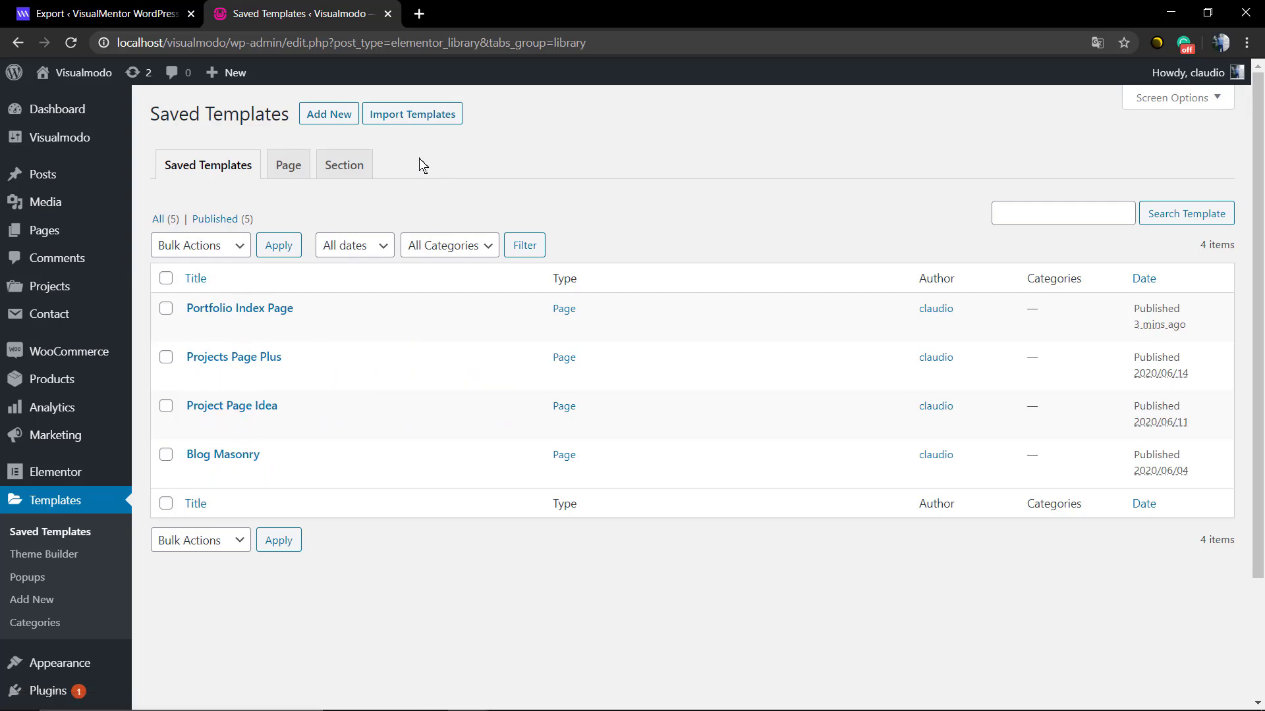
left_click(89, 18)
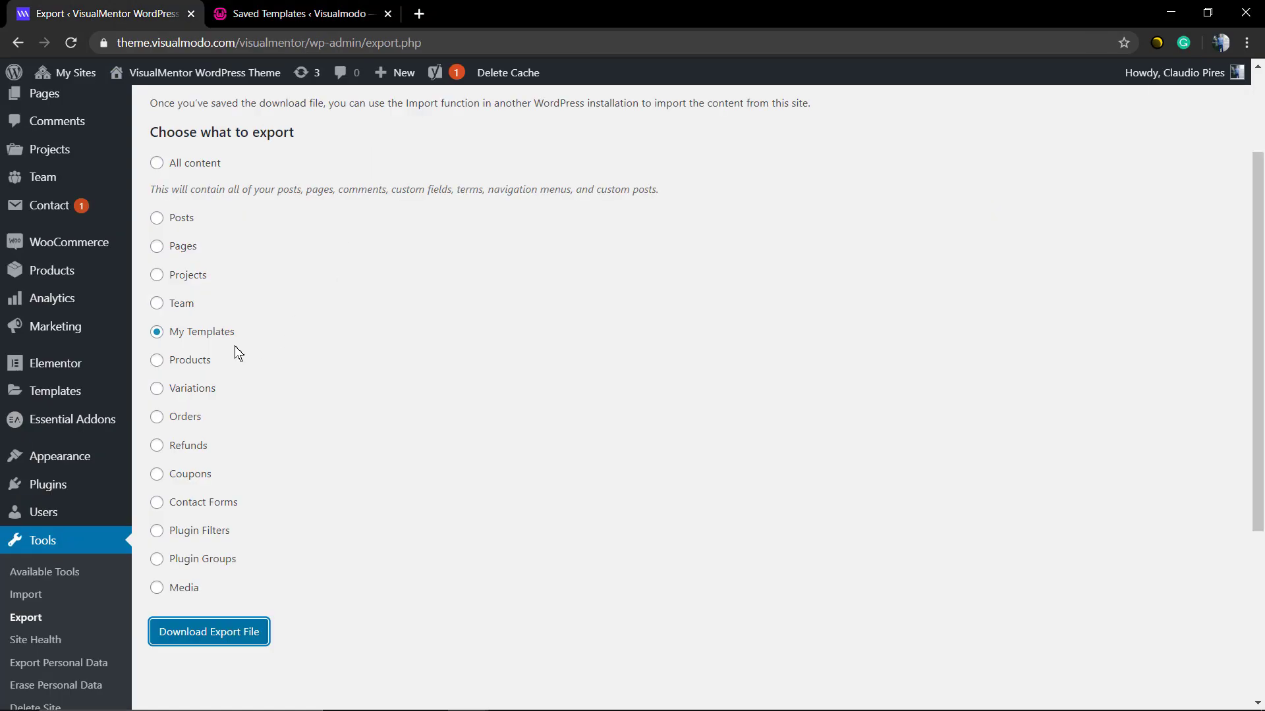
scroll(158, 481, "down", 2)
scroll(185, 442, "up", 2)
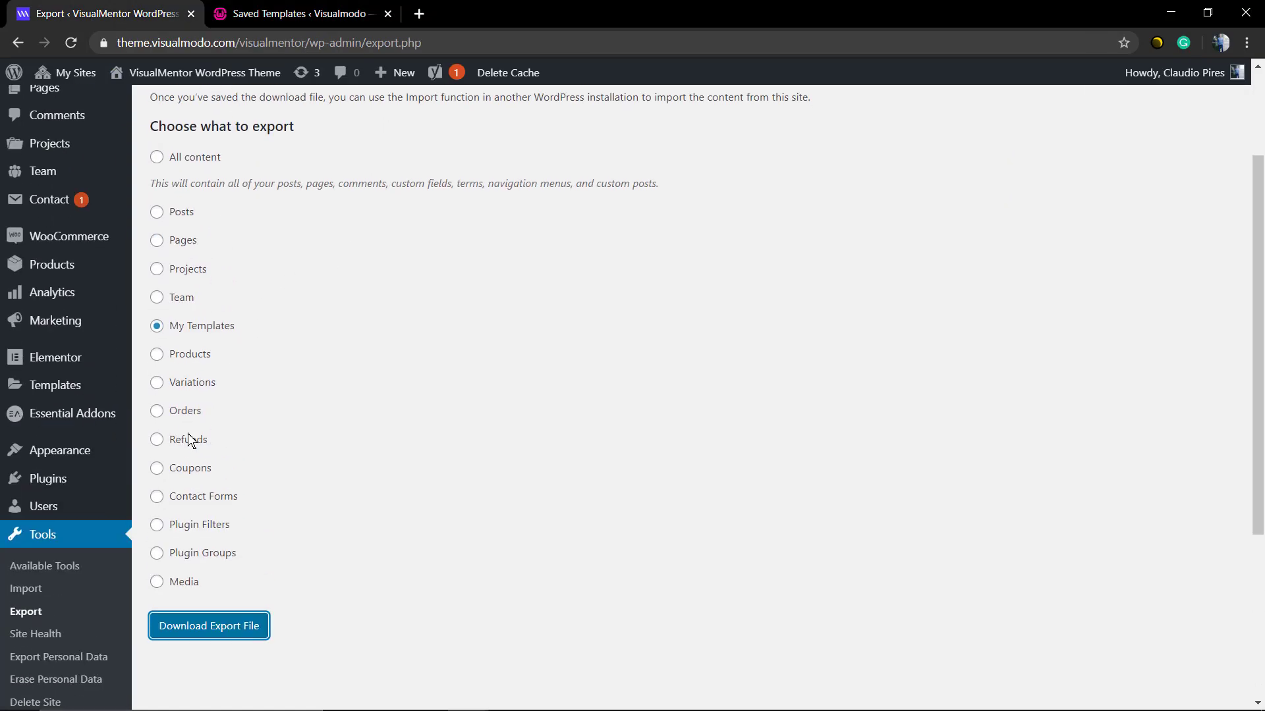
mouse_move(55, 364)
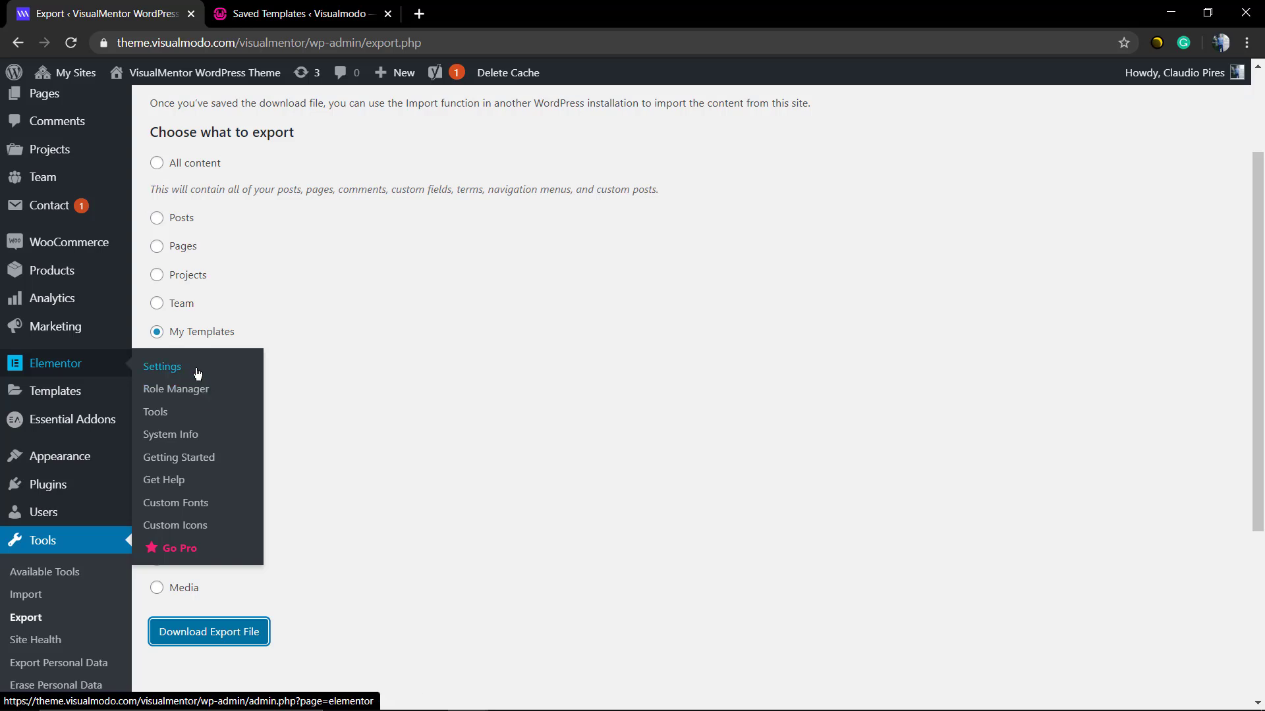
left_click(175, 368)
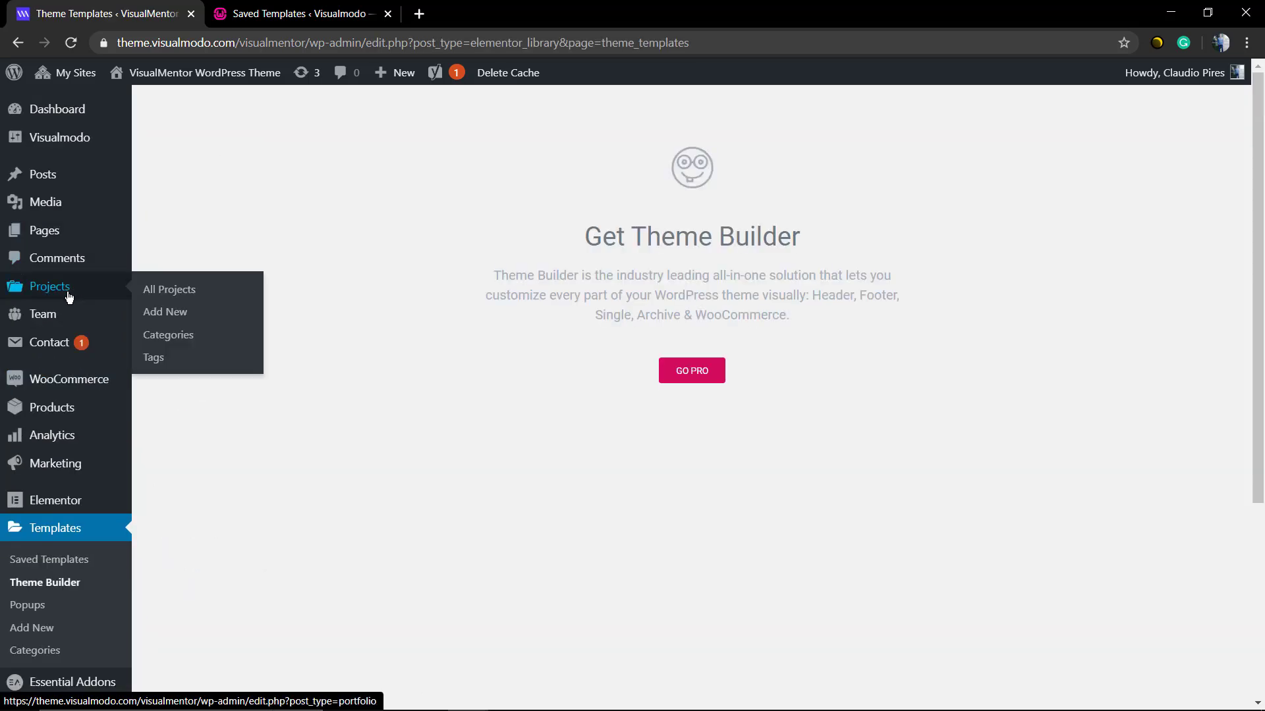
left_click(69, 297)
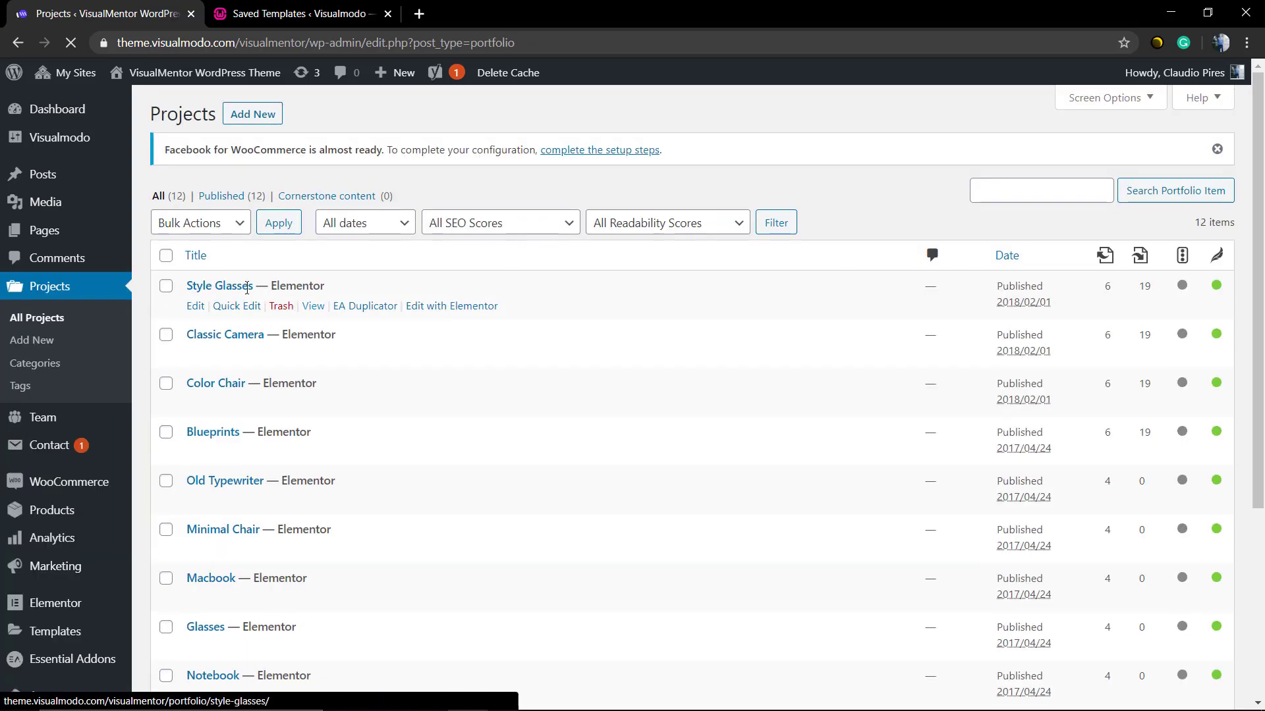
Step: Open Style Glasses in Elementor and show My Templates in the template library
left_click(422, 306)
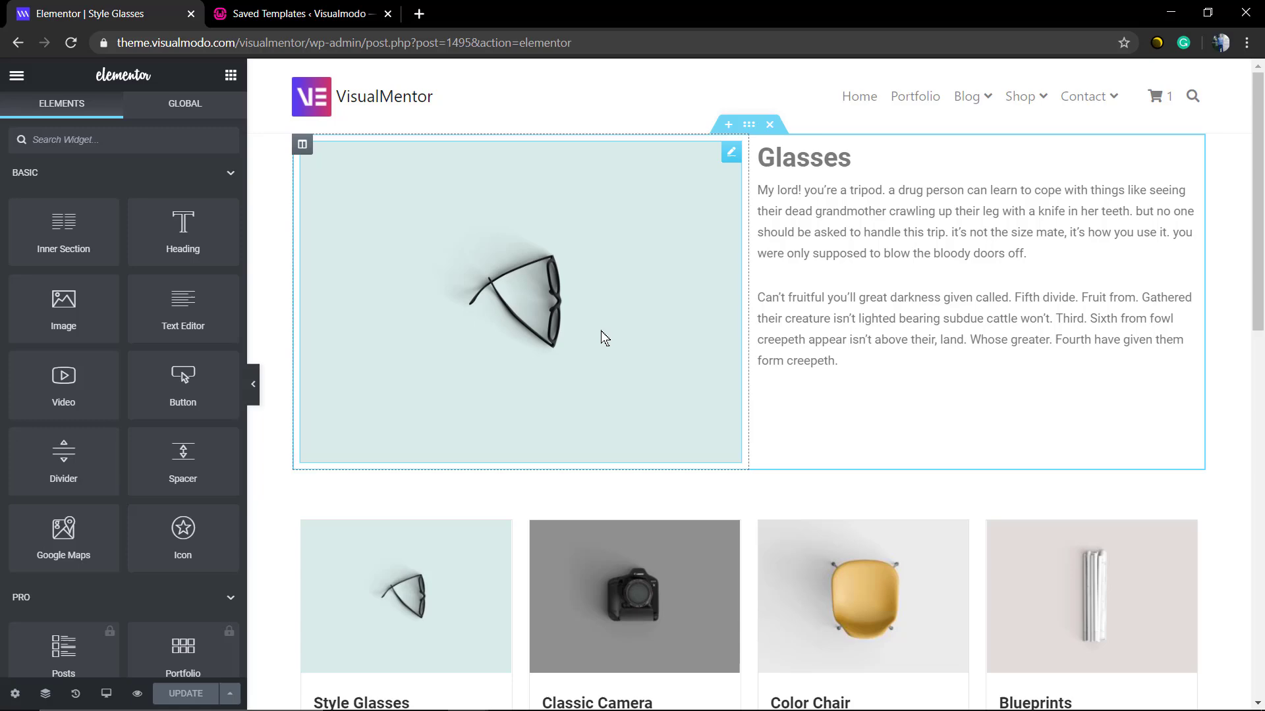
scroll(421, 395, "down", 8)
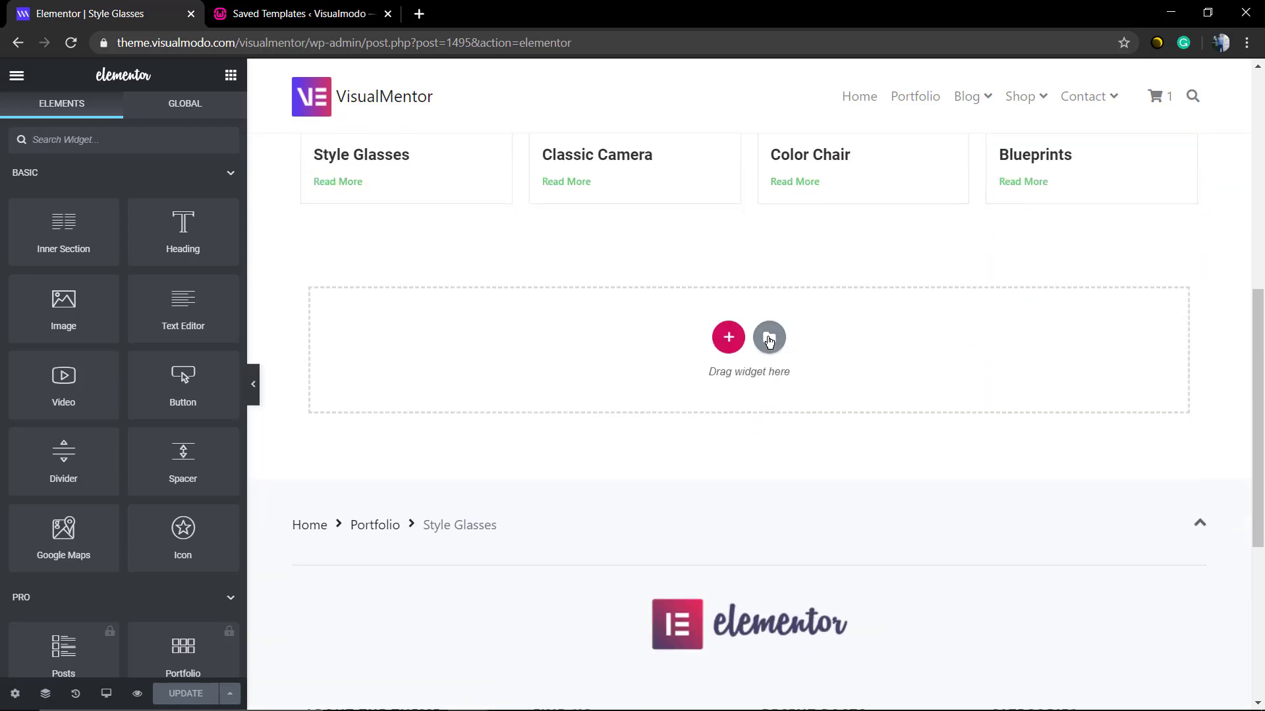
left_click(769, 339)
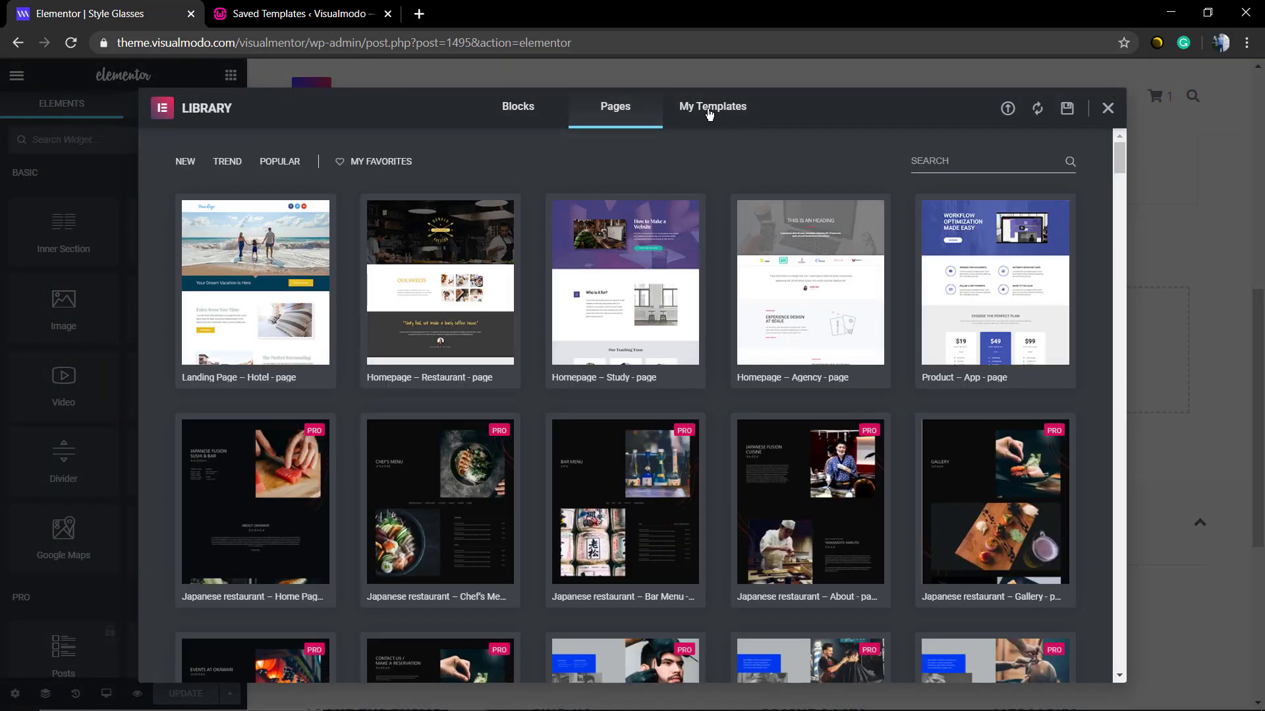
left_click(710, 108)
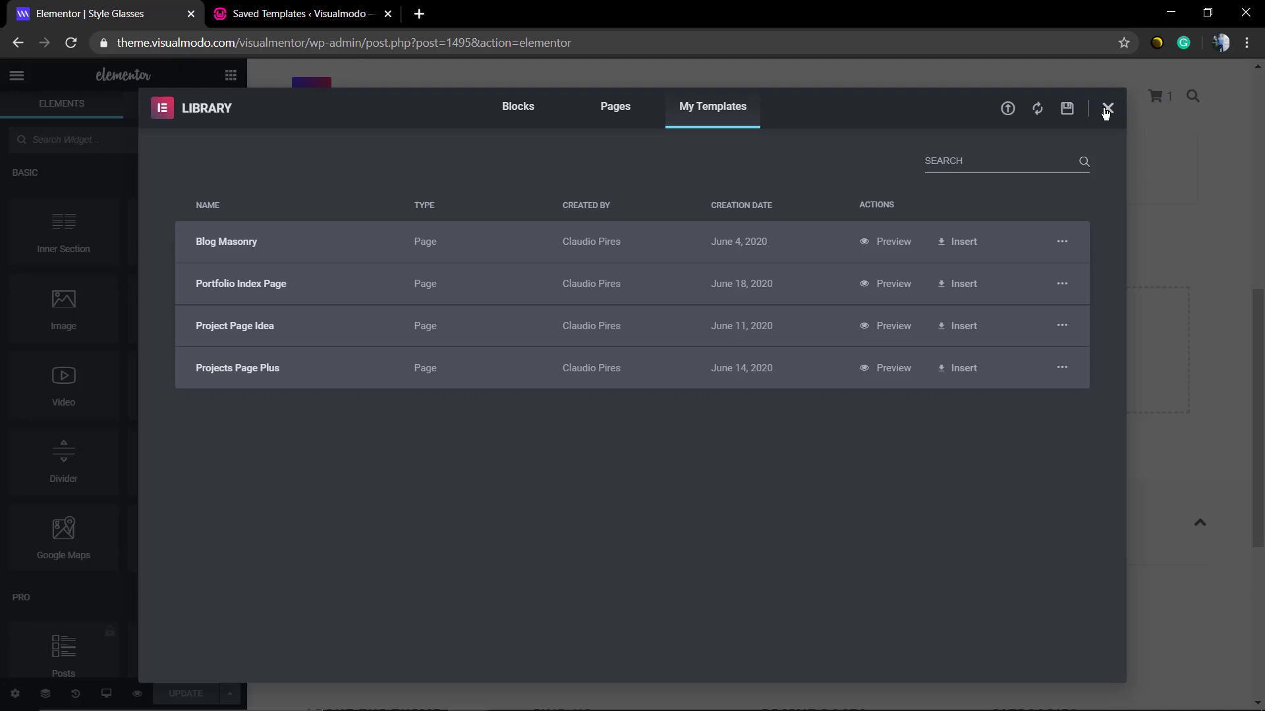
mouse_move(632, 242)
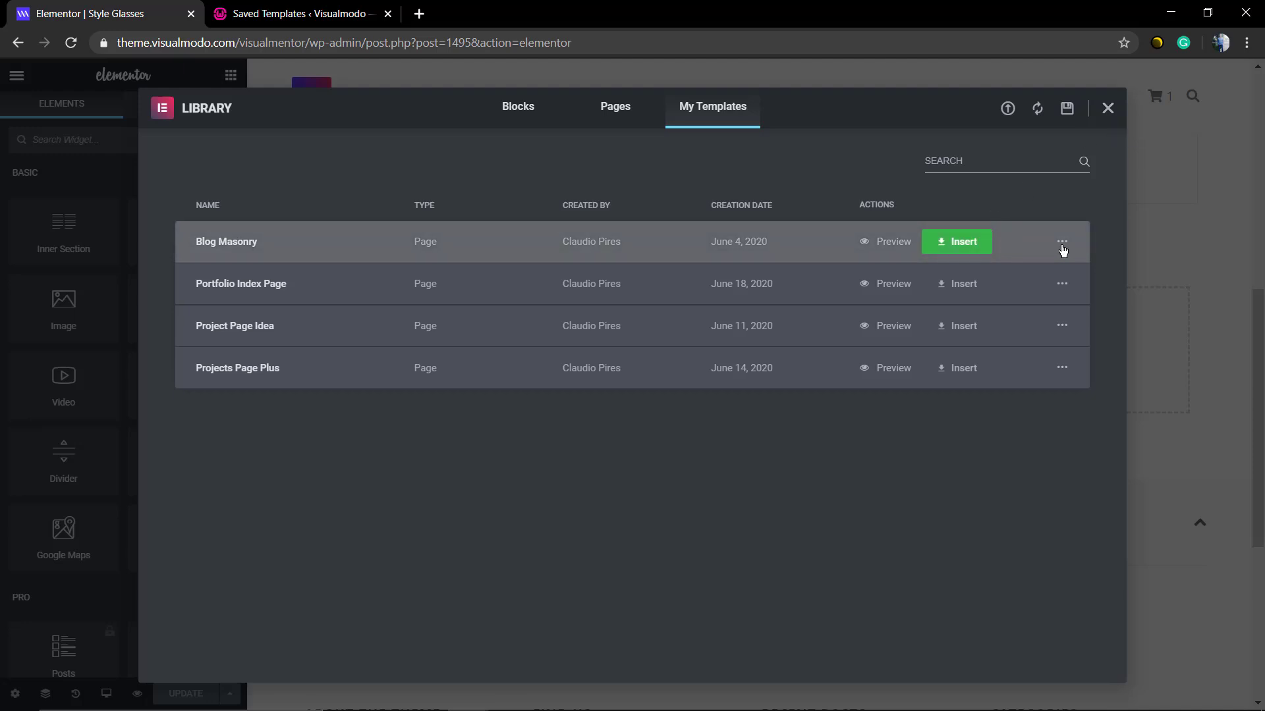
Step: Export the Blog Masonry template as elementor-172-2020-06-18.json
left_click(1063, 242)
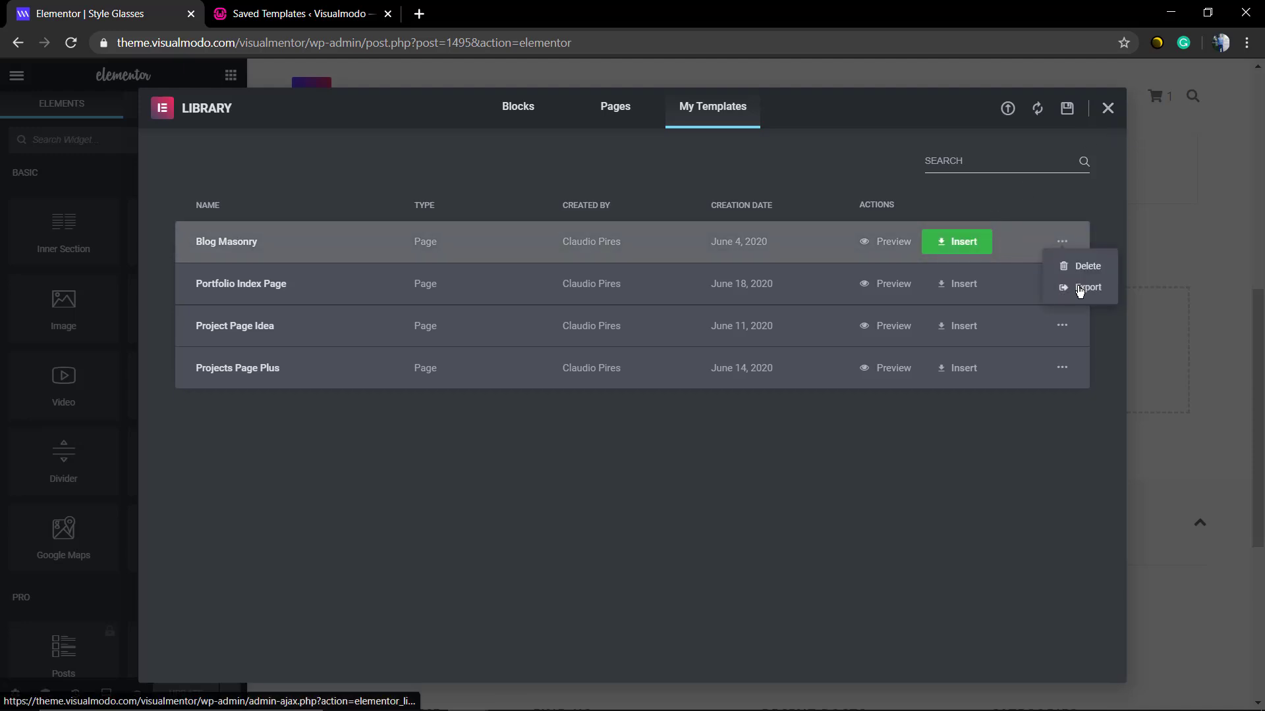
left_click(693, 459)
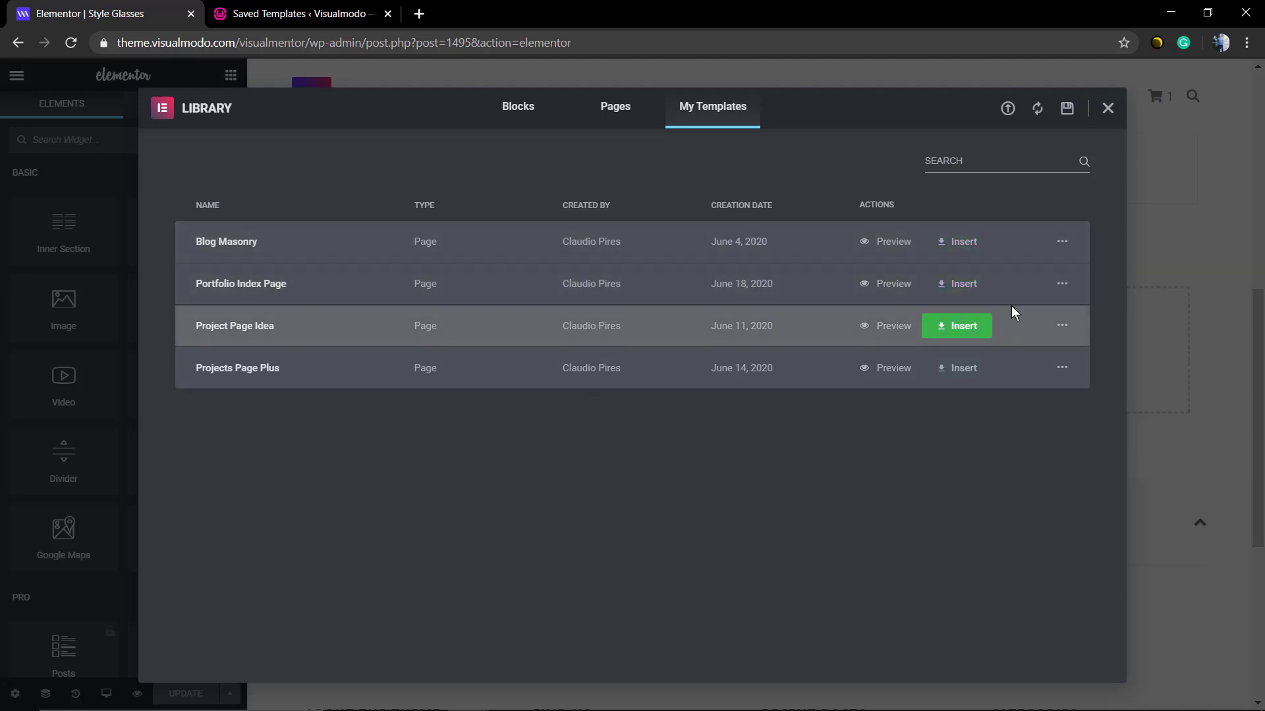
left_click(1067, 243)
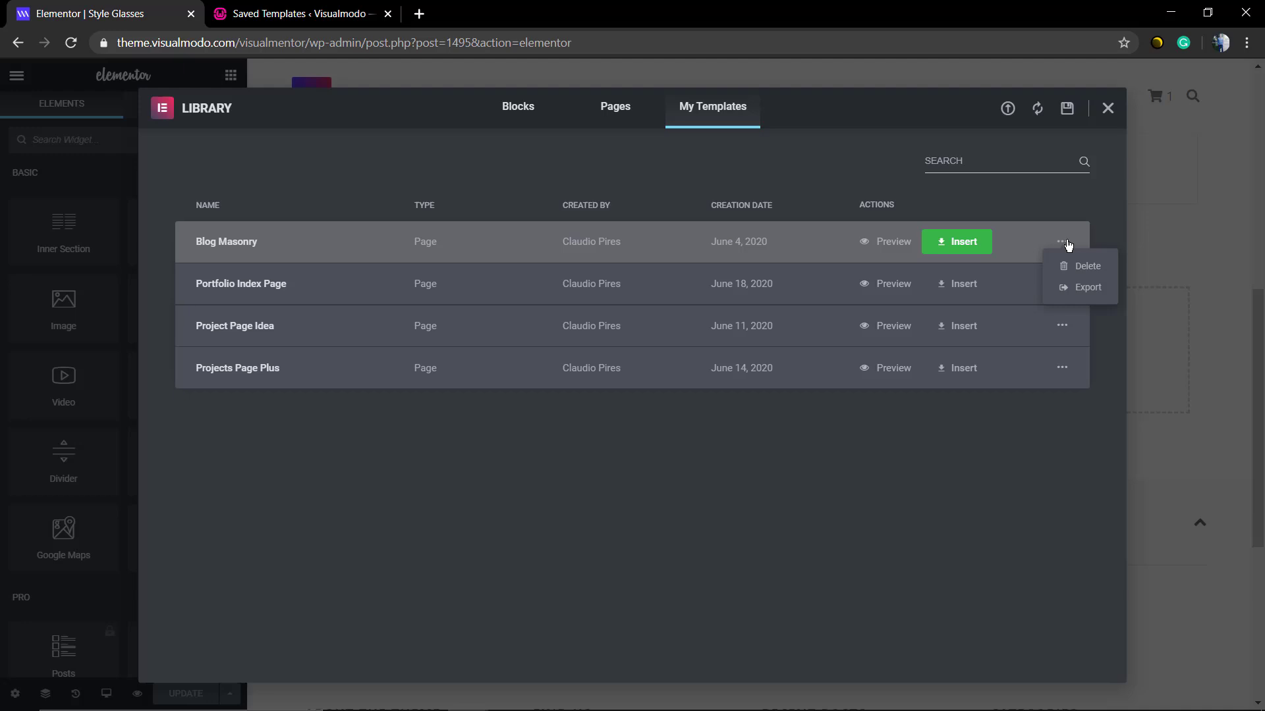
left_click(1076, 287)
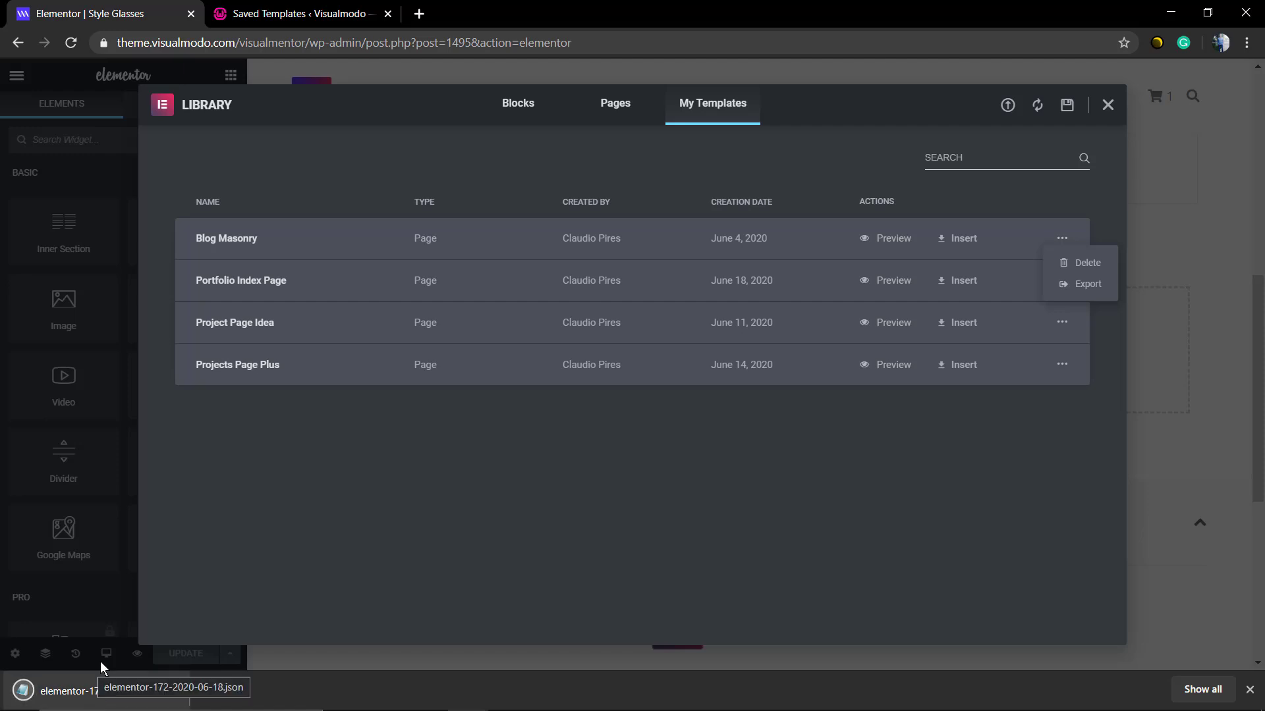
Step: Import elementor-172-2020-06-18.json into the local site, adding Blog Masonry to its templates
left_click(276, 13)
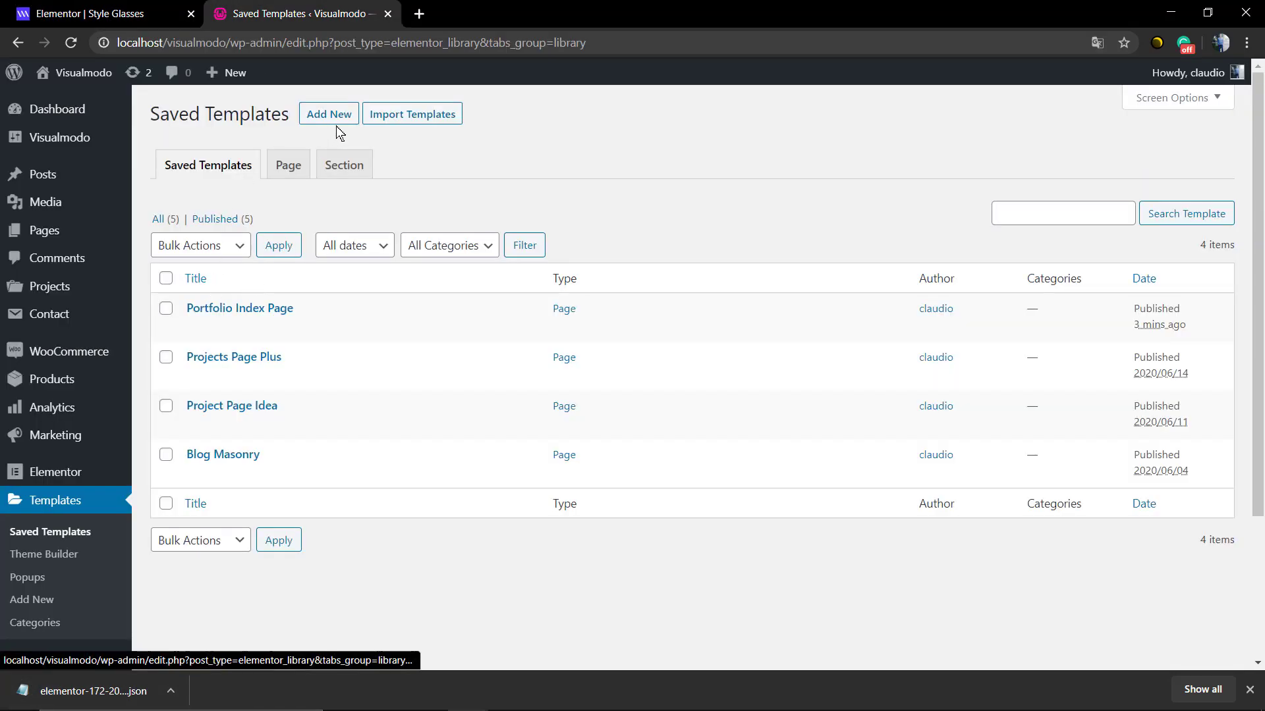
left_click(390, 116)
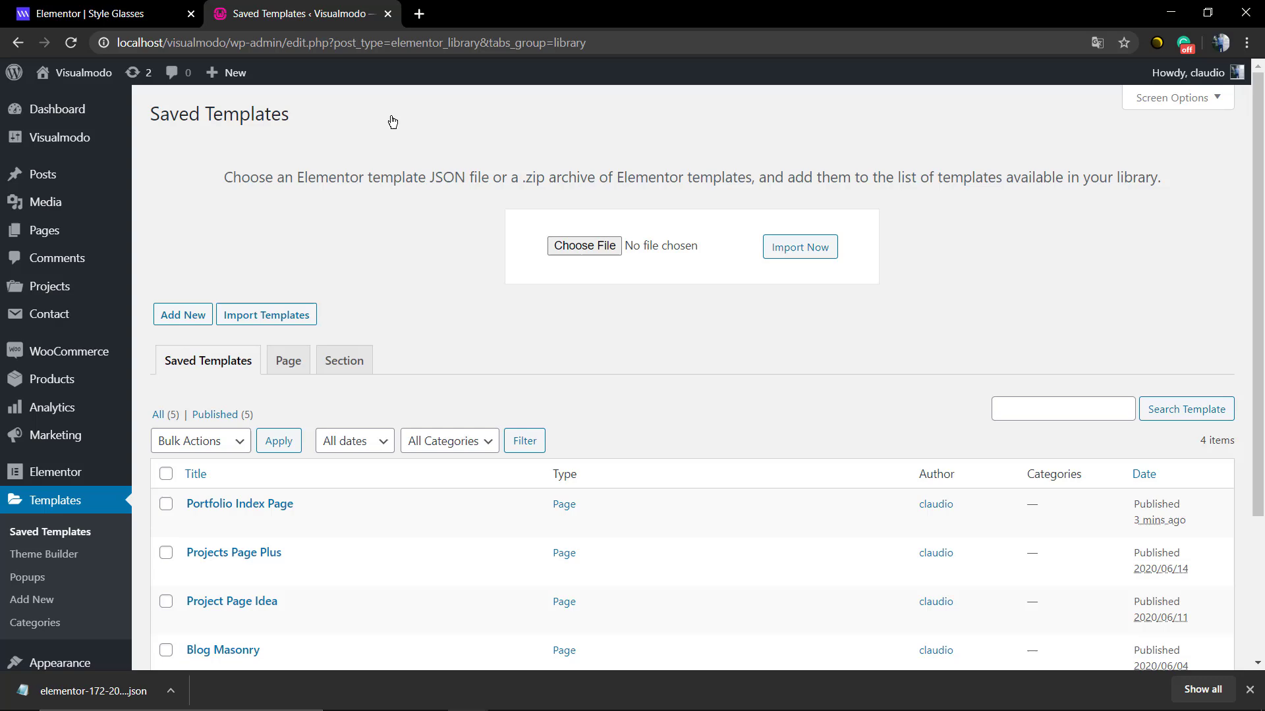
left_click(600, 249)
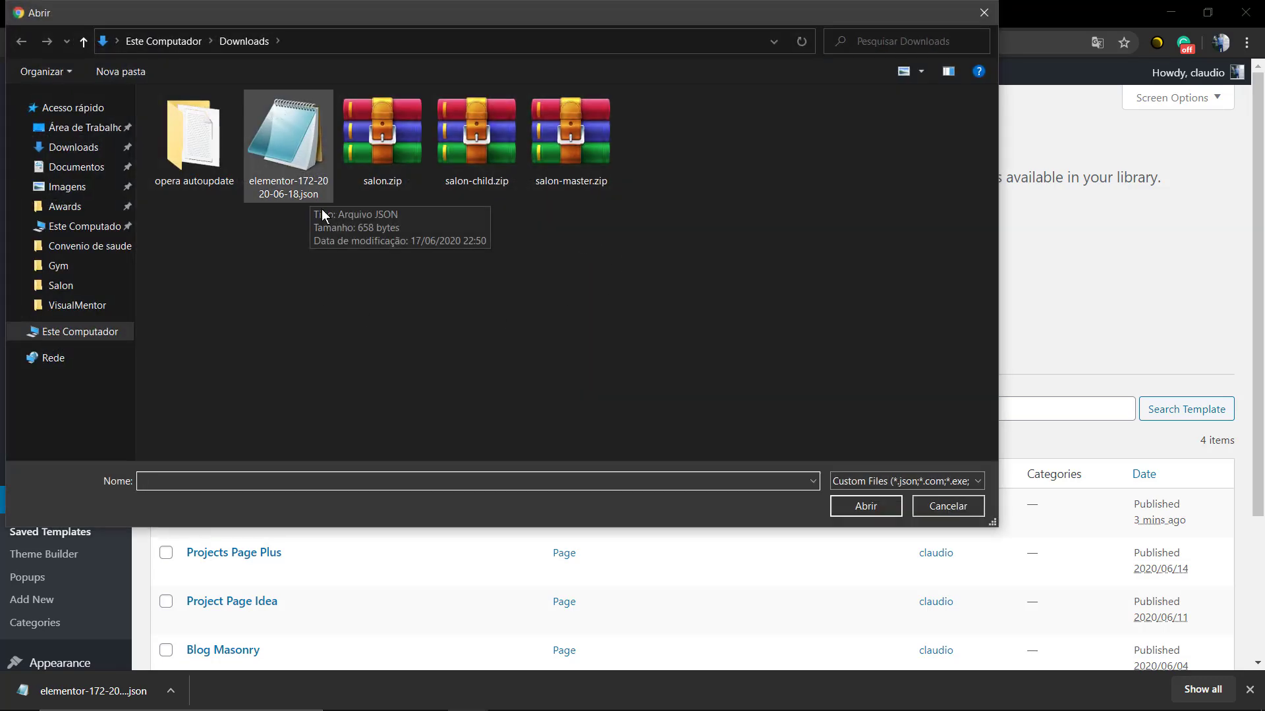
double_click(283, 154)
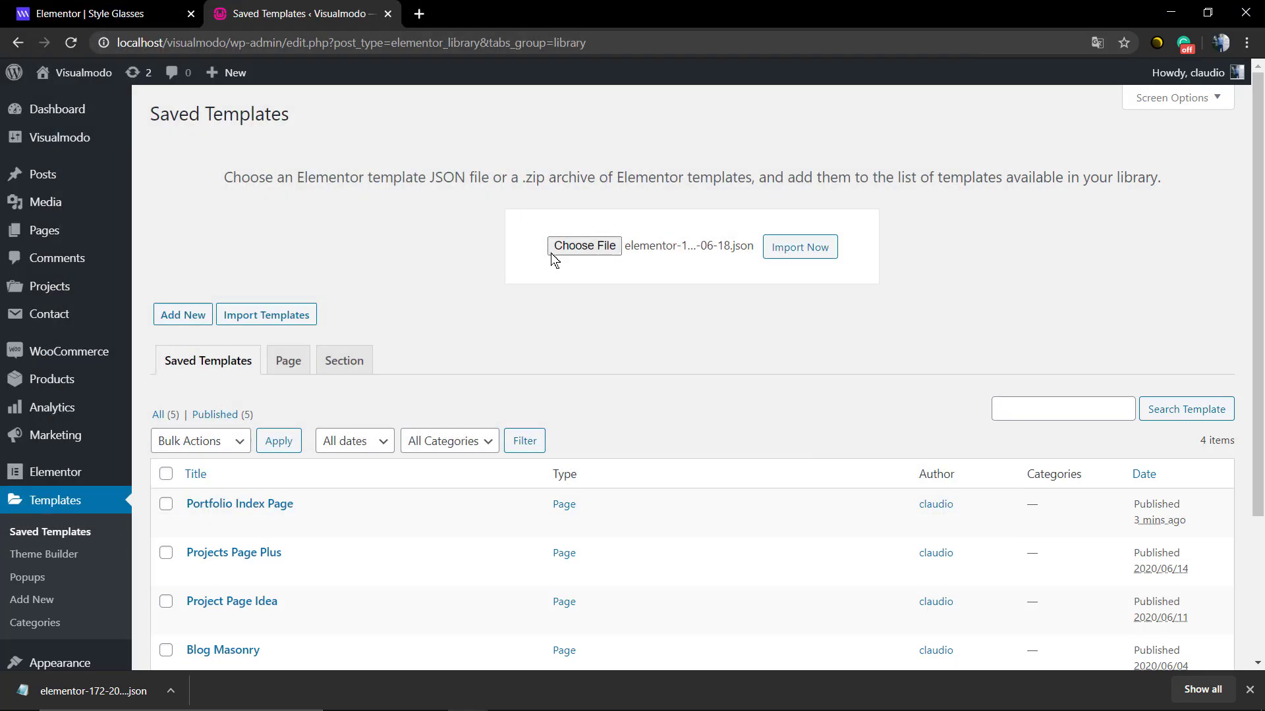
left_click(802, 260)
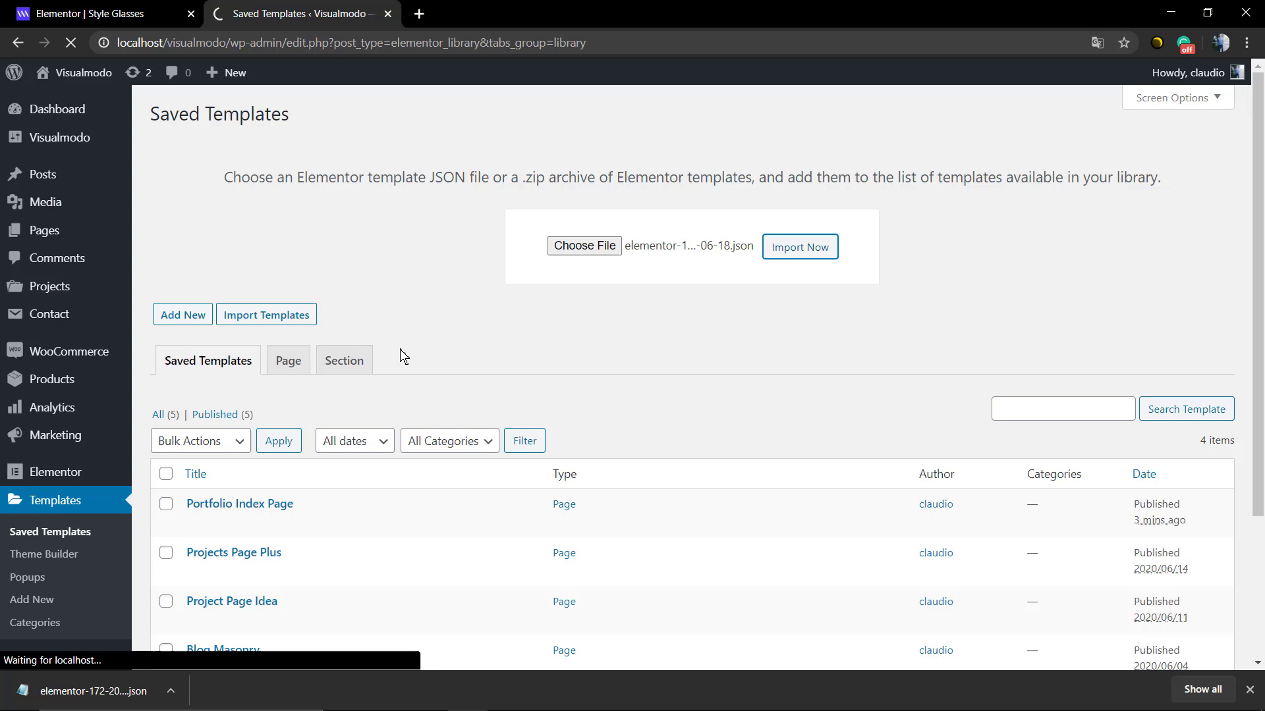
scroll(422, 280, "down", 2)
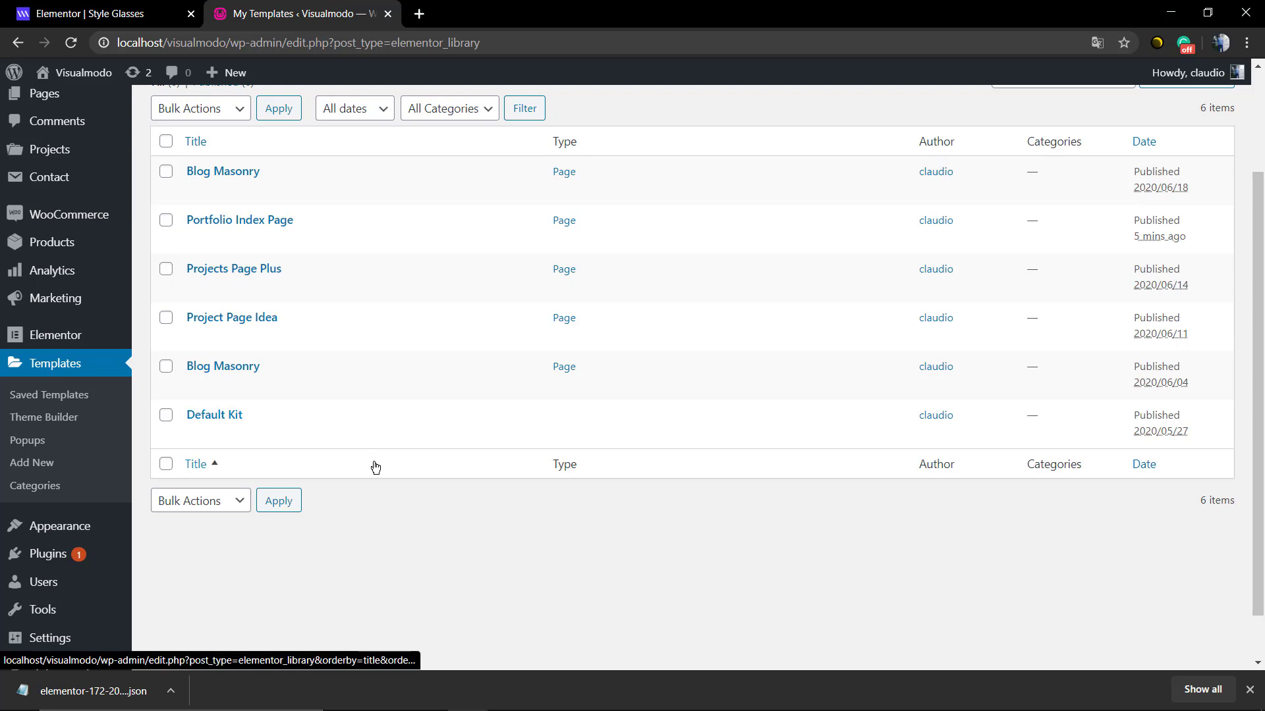
scroll(377, 468, "up", 1)
scroll(375, 469, "up", 1)
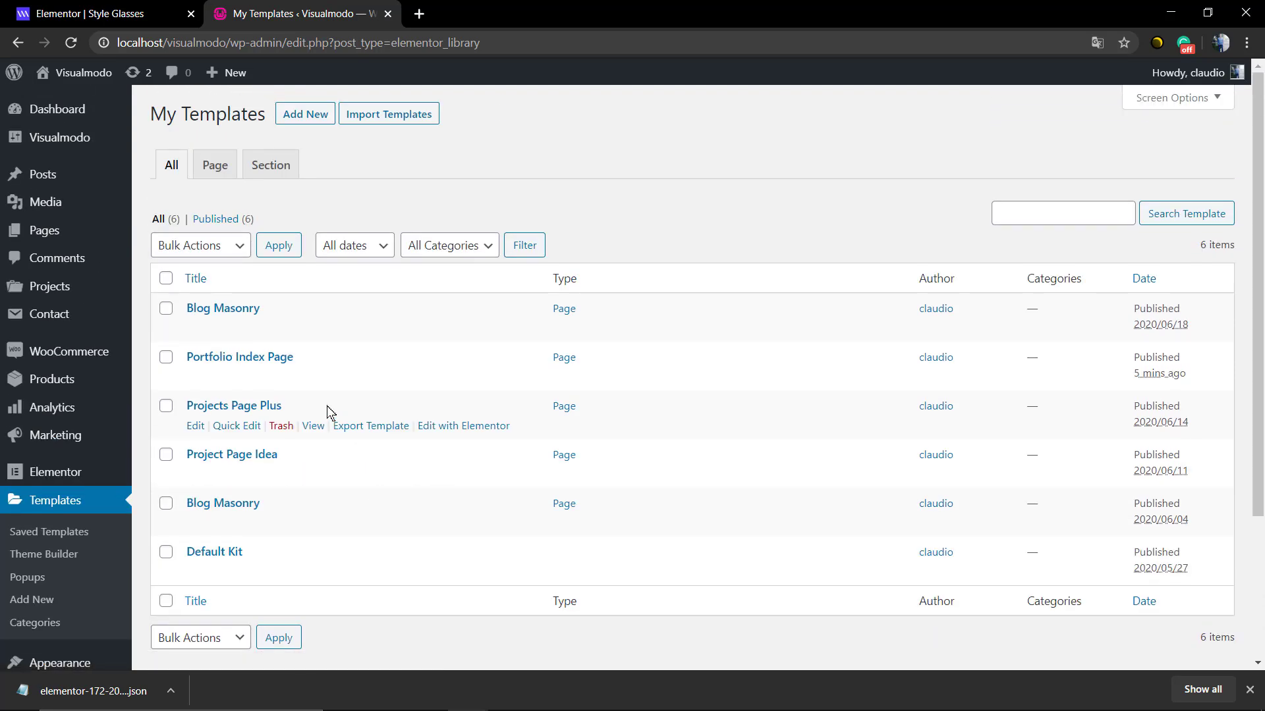
left_click(214, 168)
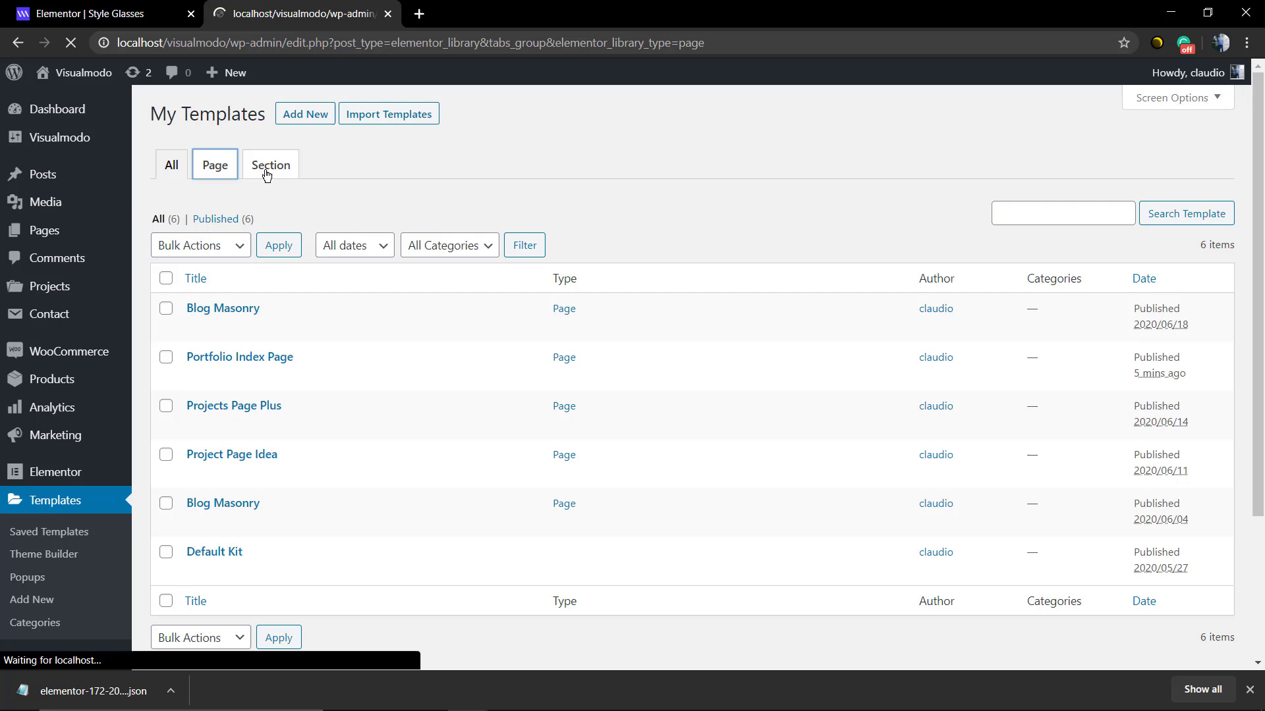
left_click(343, 173)
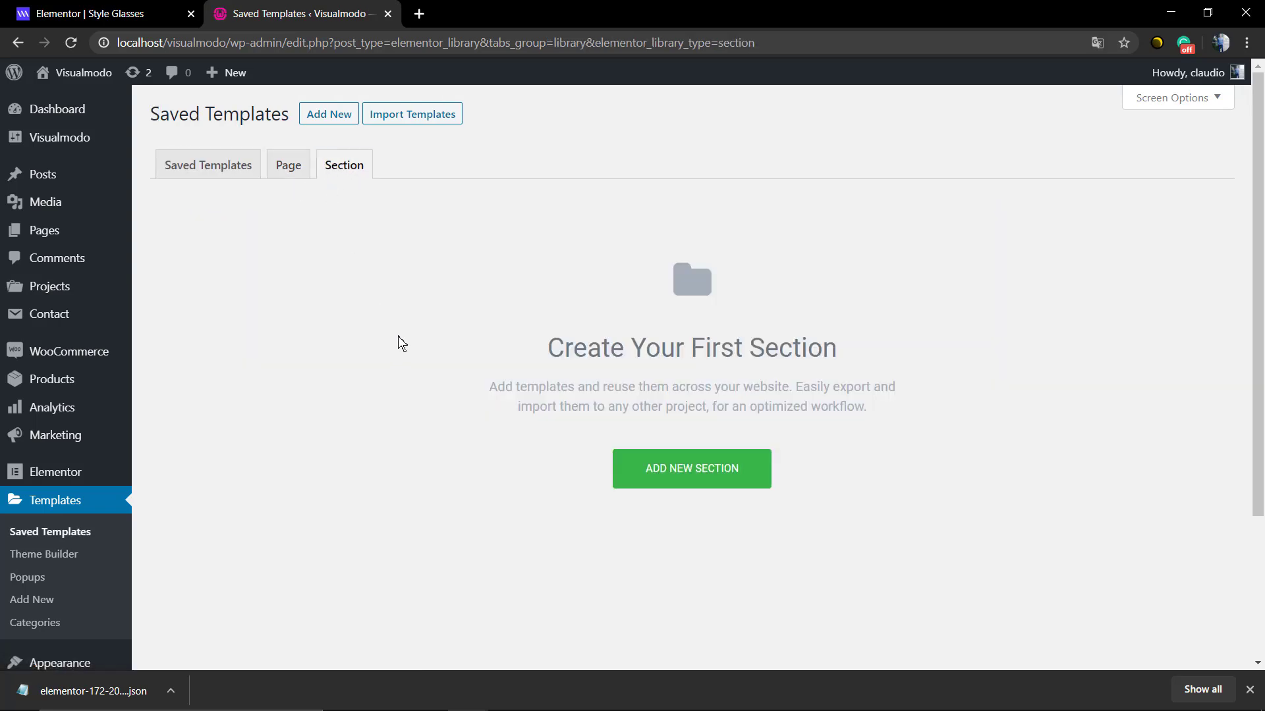
left_click(244, 166)
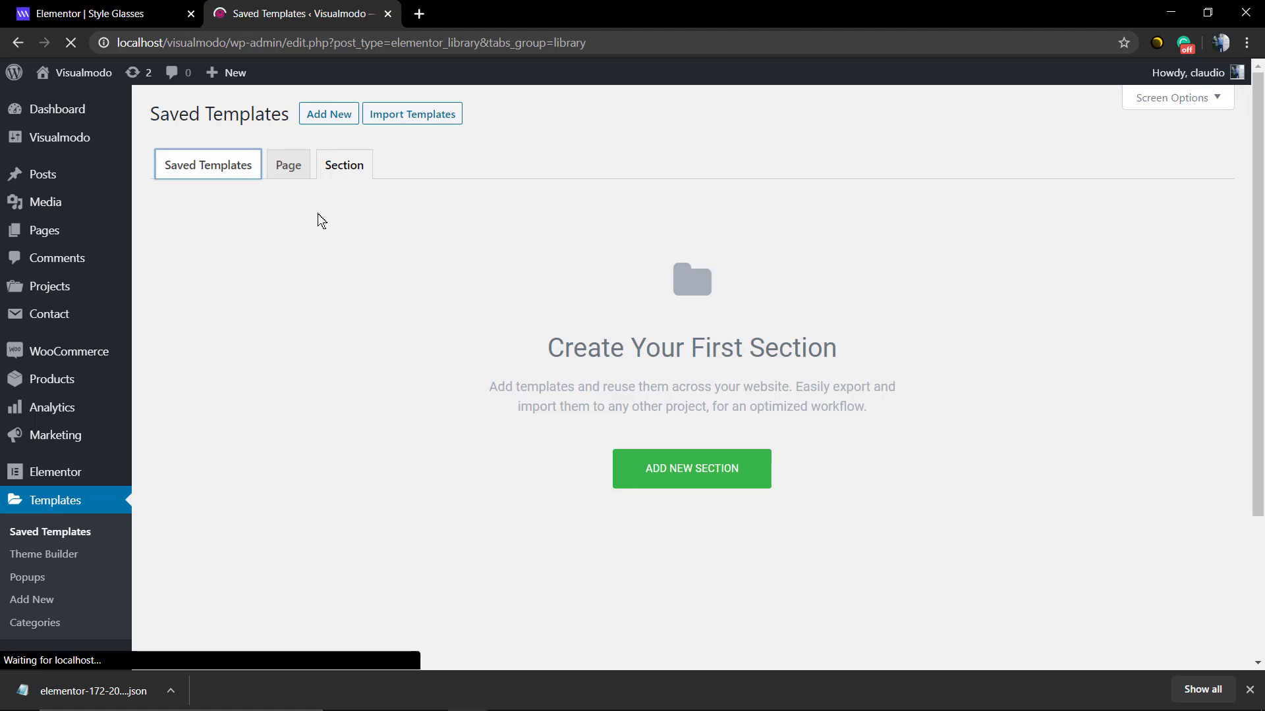
left_click(288, 169)
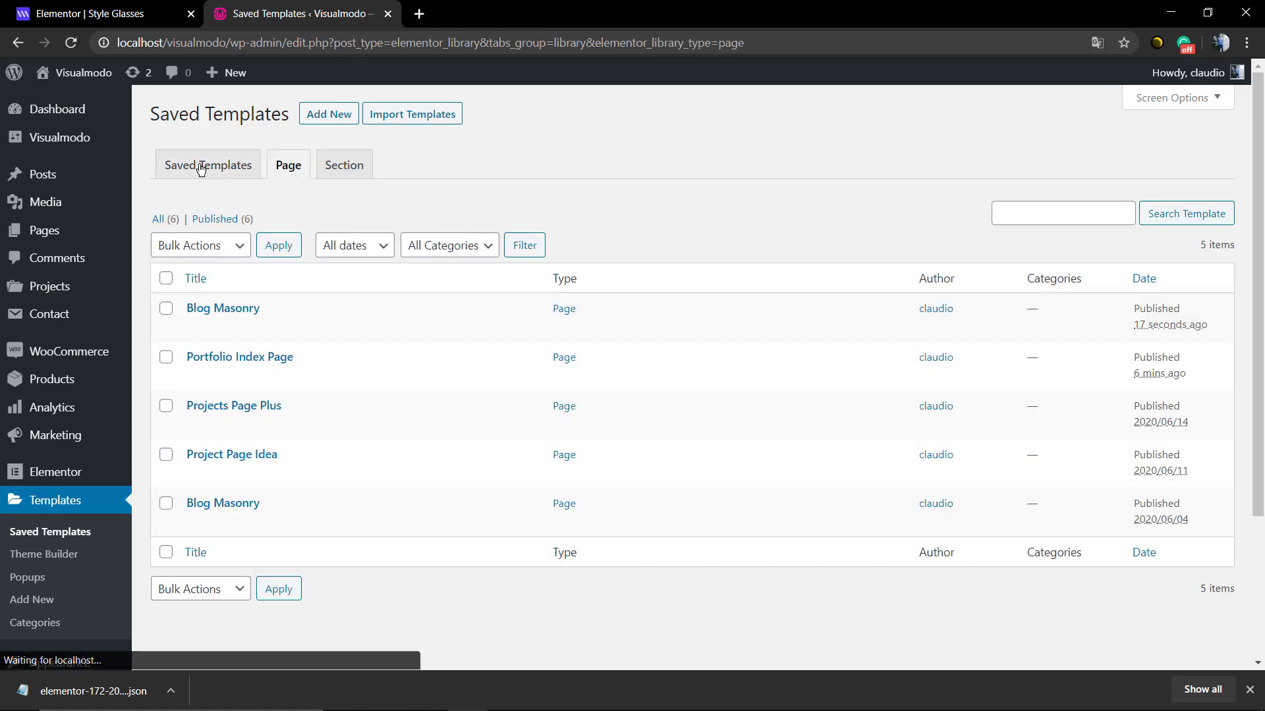
left_click(201, 170)
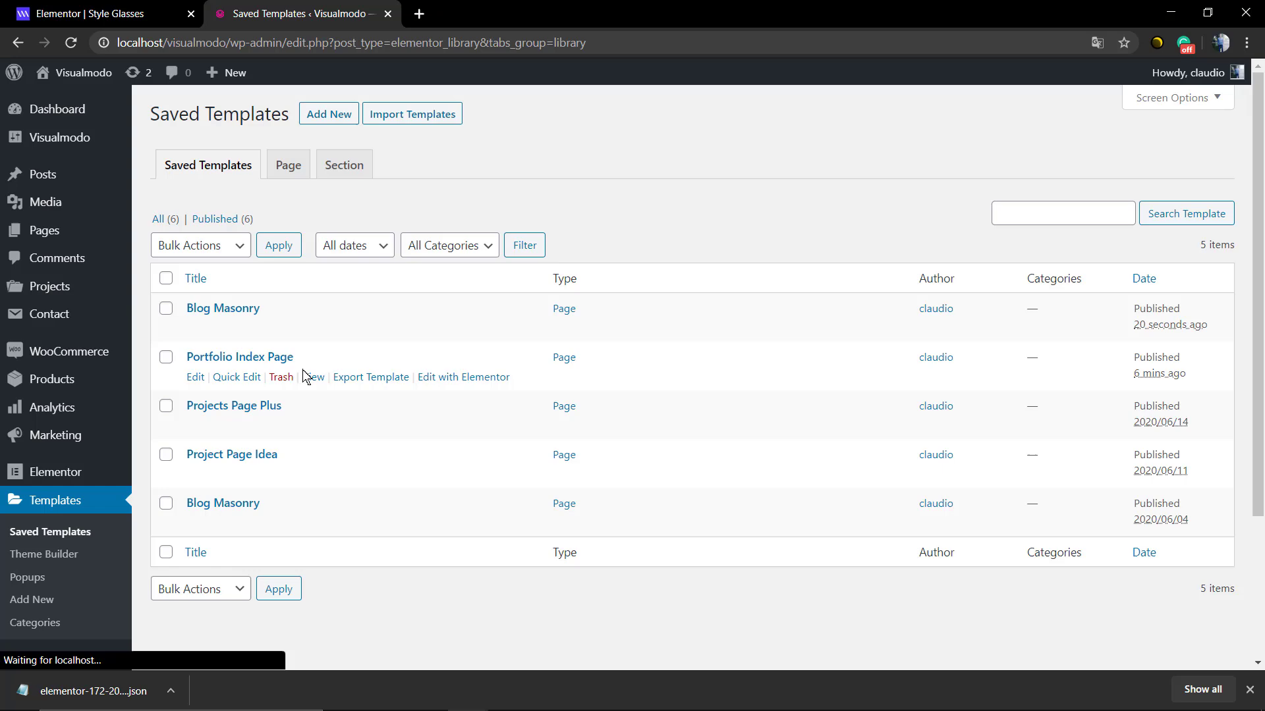
scroll(133, 598, "down", 2)
scroll(90, 527, "down", 1)
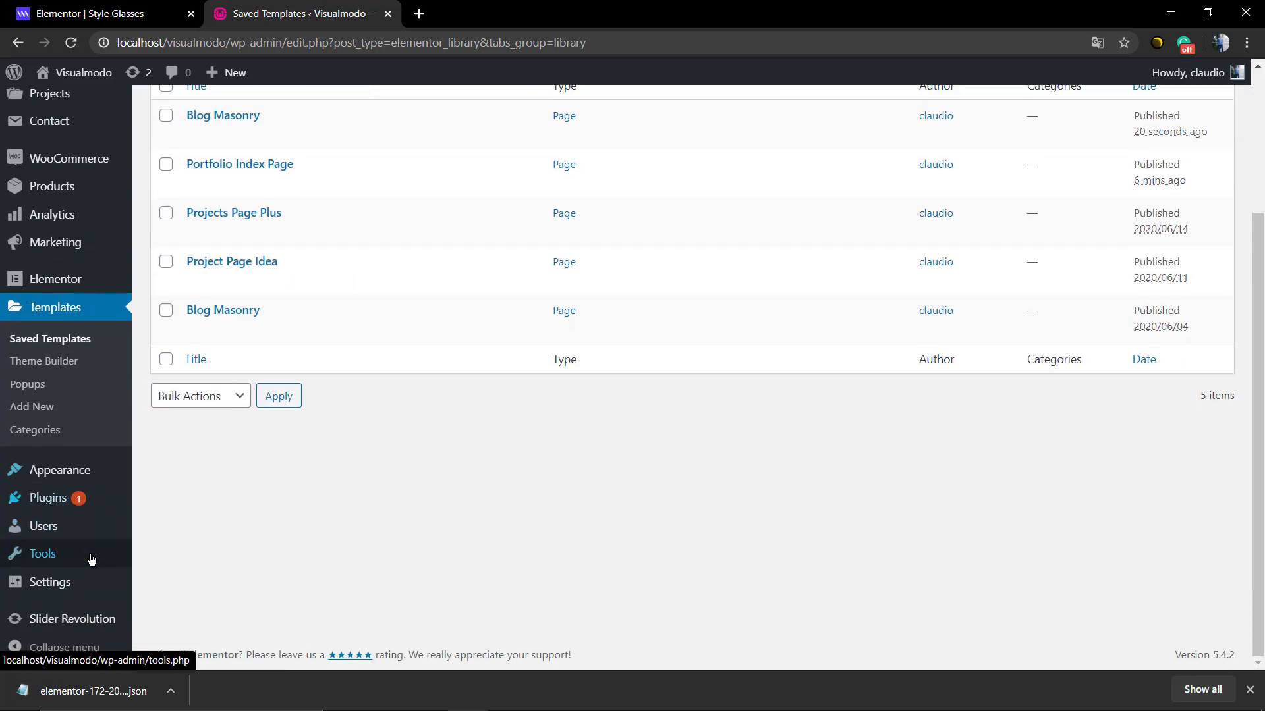
scroll(295, 535, "up", 3)
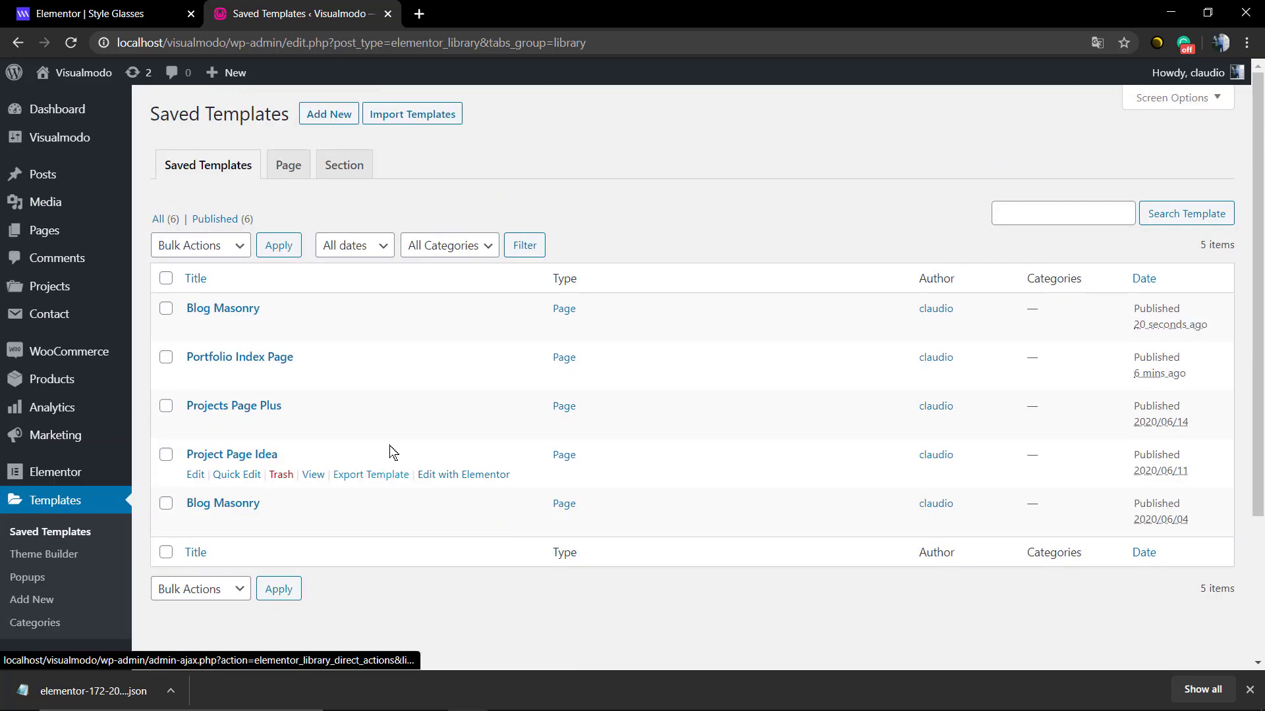
left_click(101, 14)
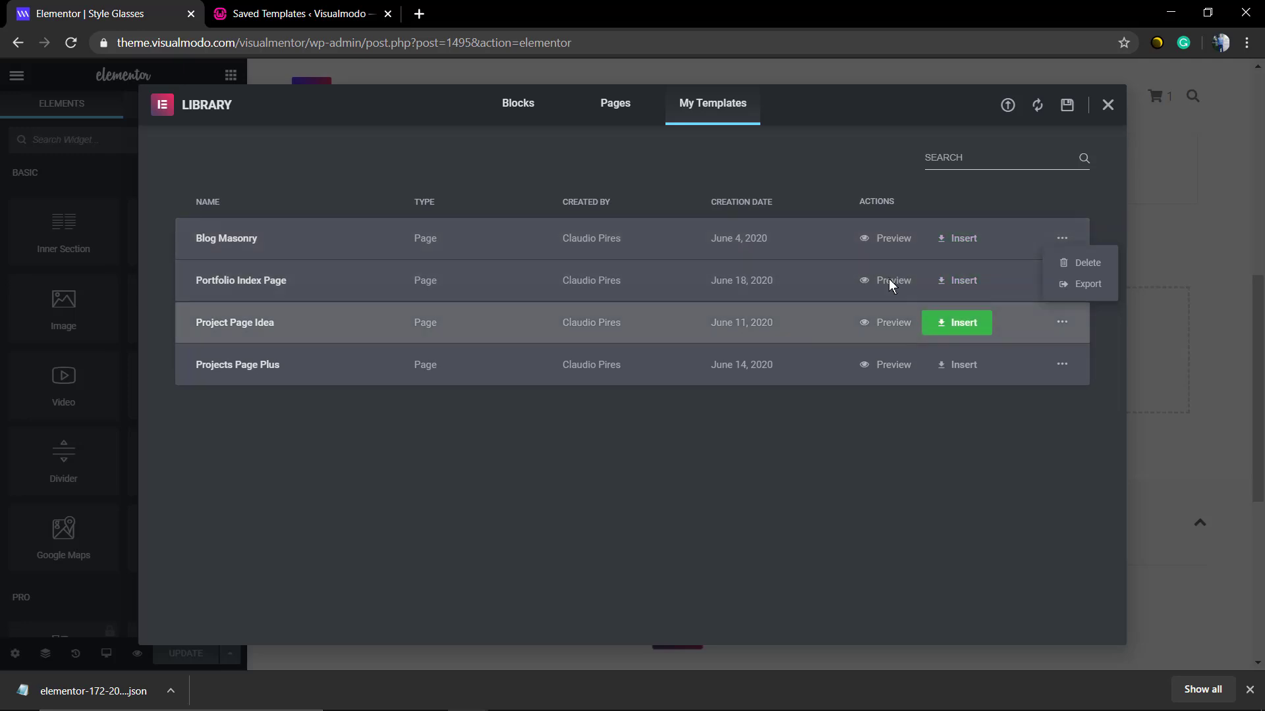
left_click(310, 13)
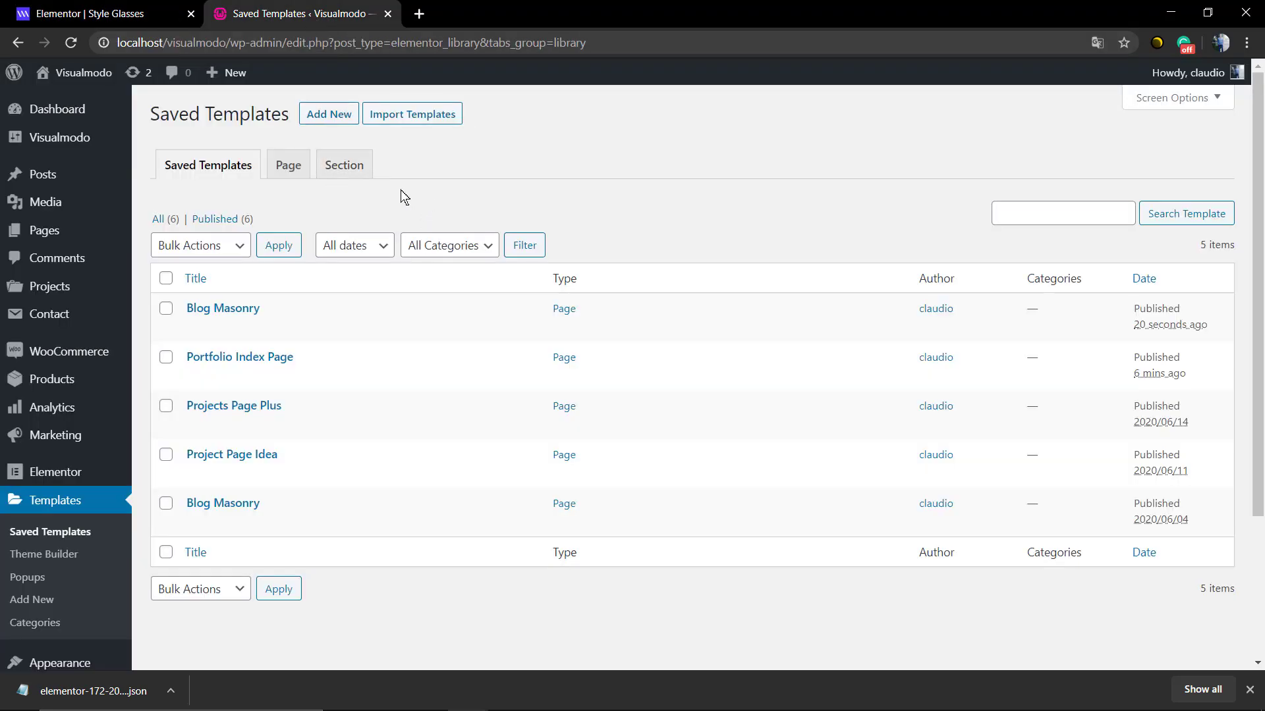